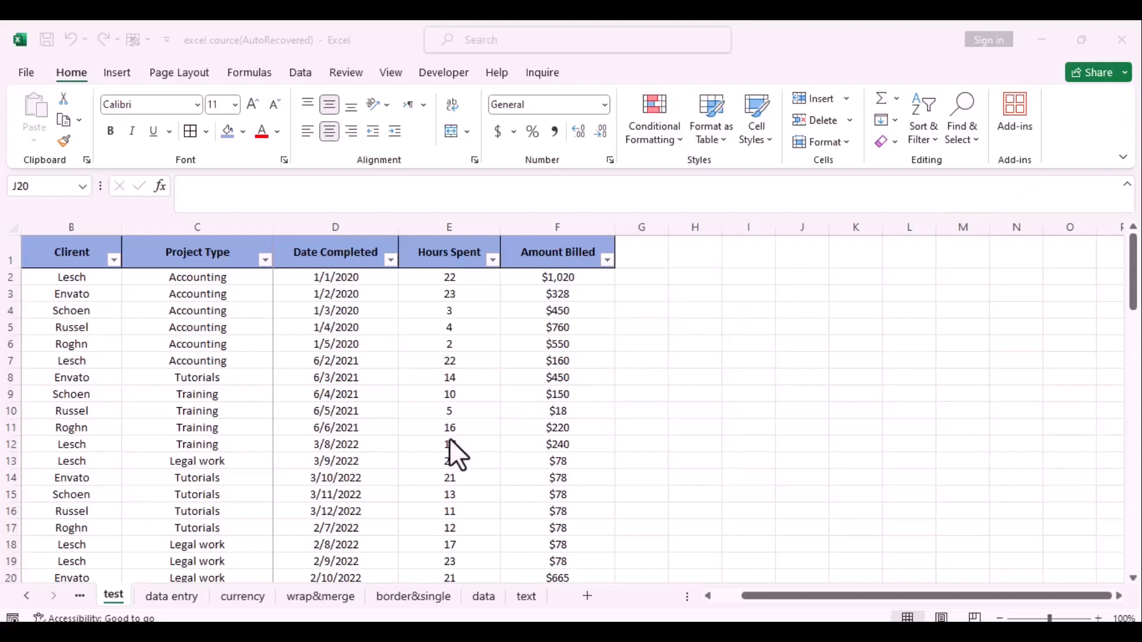
Check the print preview and extend page 1's vertical page break in Page Break Preview to include the Amount Billed column.
key("ctrl+p")
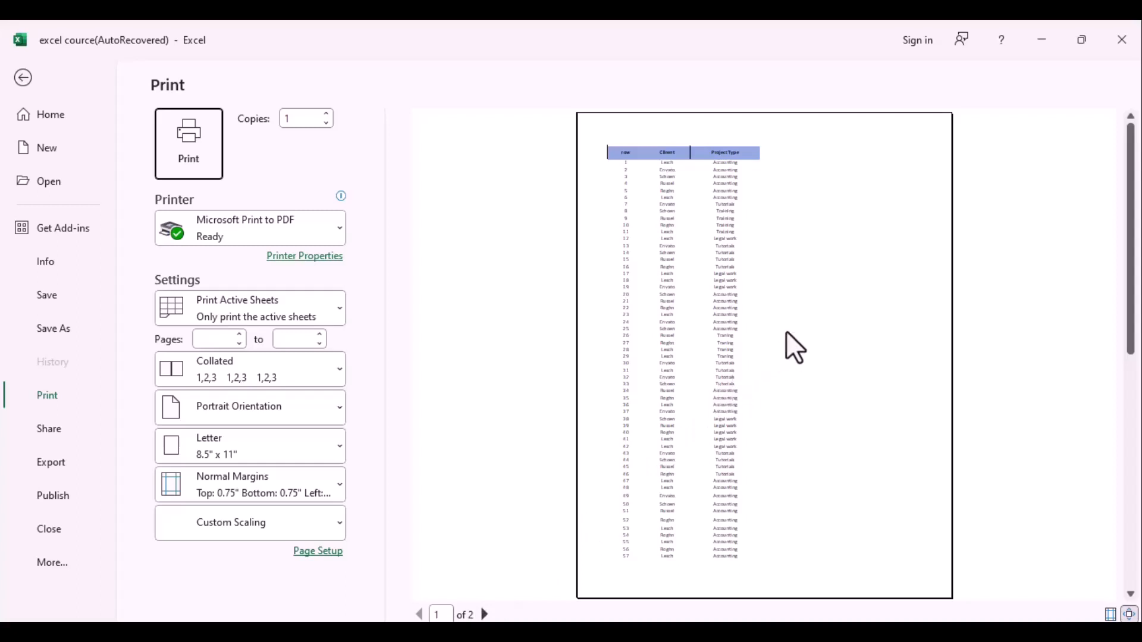
left_click(21, 78)
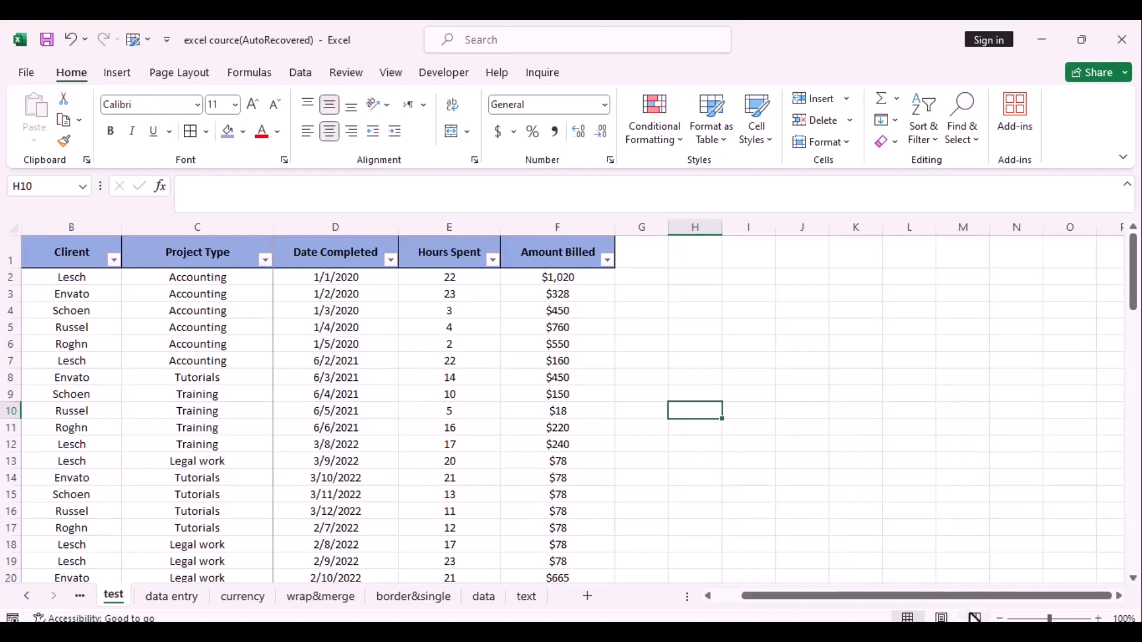
left_click(975, 618)
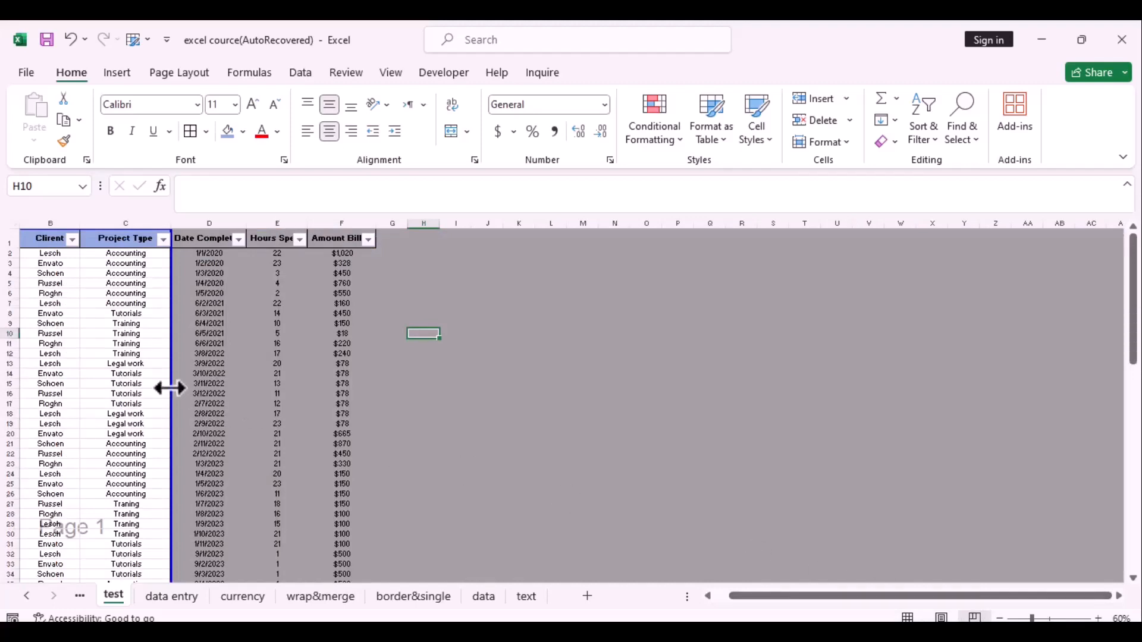
left_click_drag(169, 389, 364, 394)
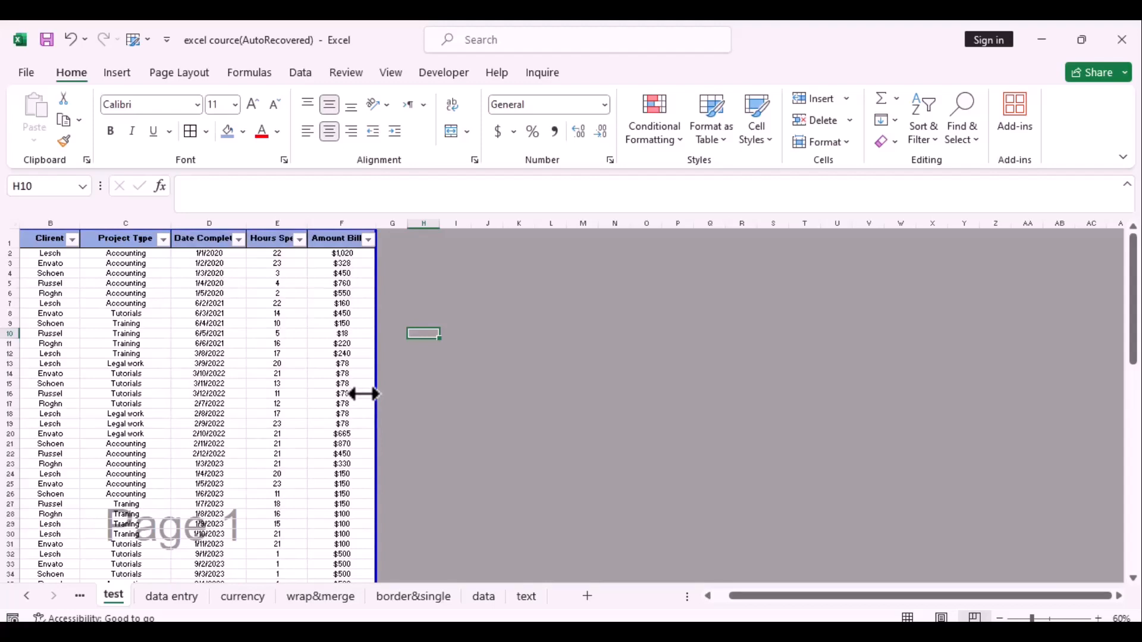
Preview both pages of the printout to check that all the table's columns are included, and return to the worksheet.
key("ctrl+p")
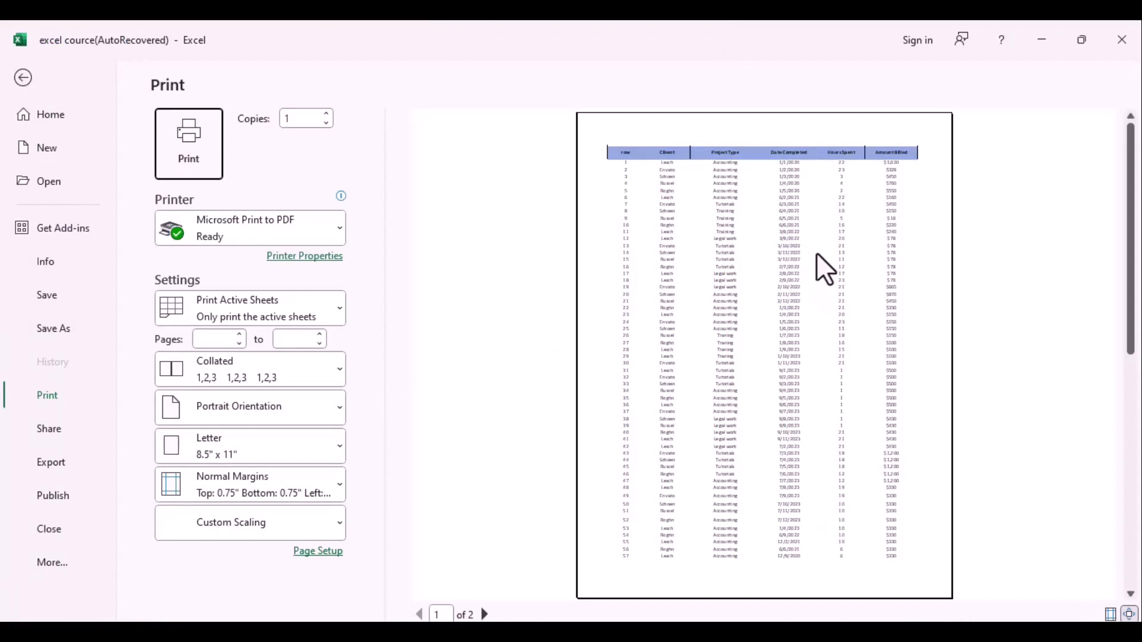
left_click(486, 614)
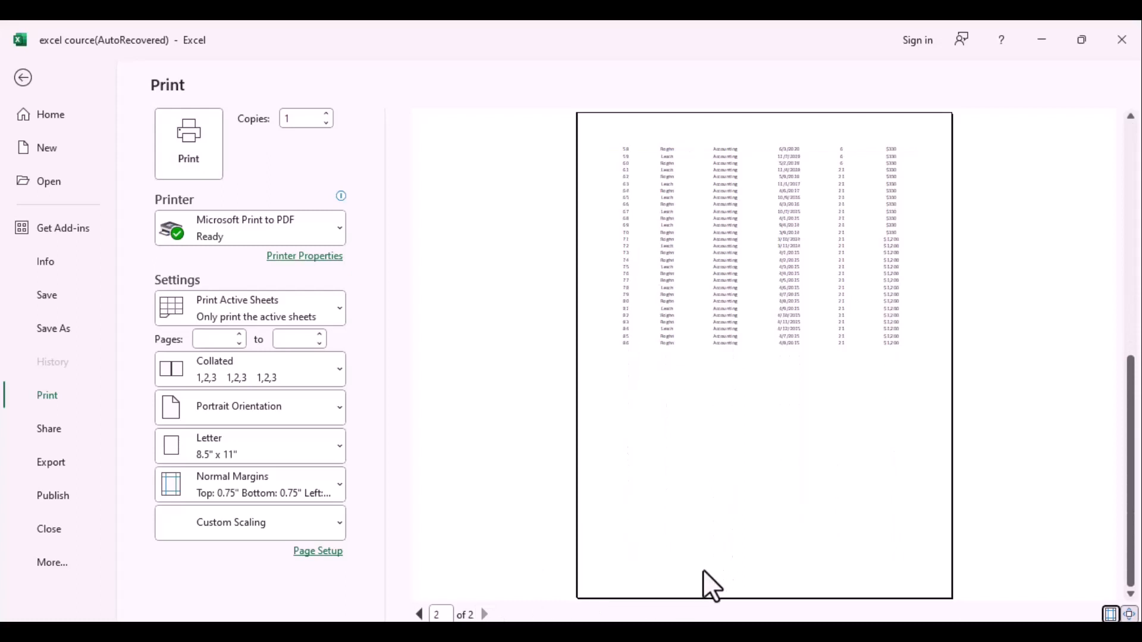
left_click(420, 613)
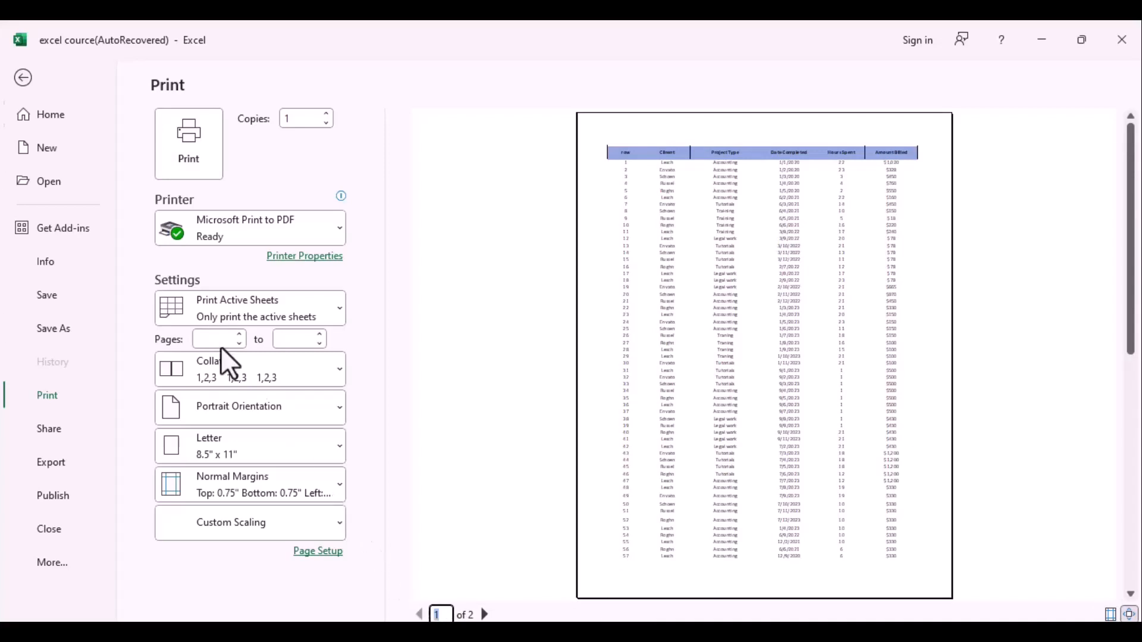
left_click(23, 78)
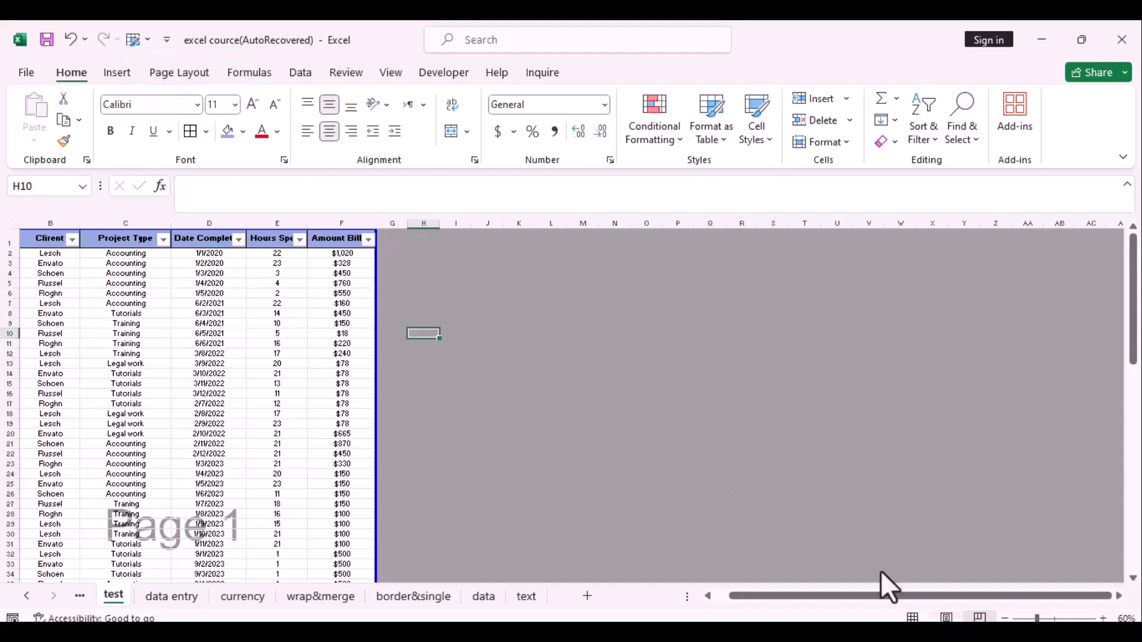
Switch to Page Layout view and enter 1 in the center footer section of the first page.
left_click(946, 618)
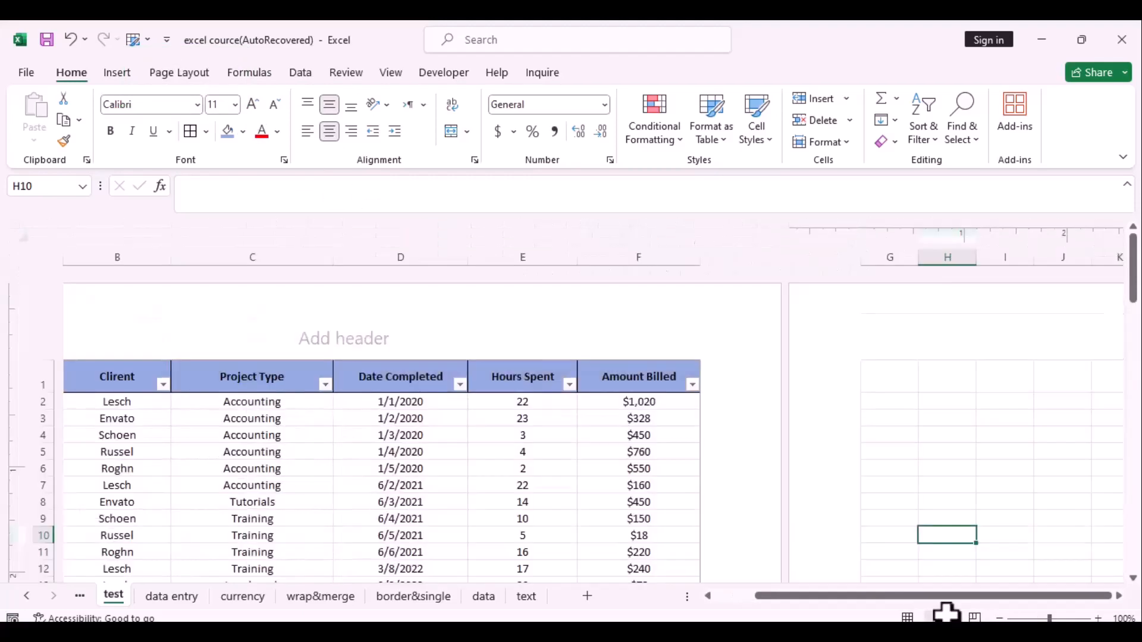
left_click_drag(1133, 297, 1137, 514)
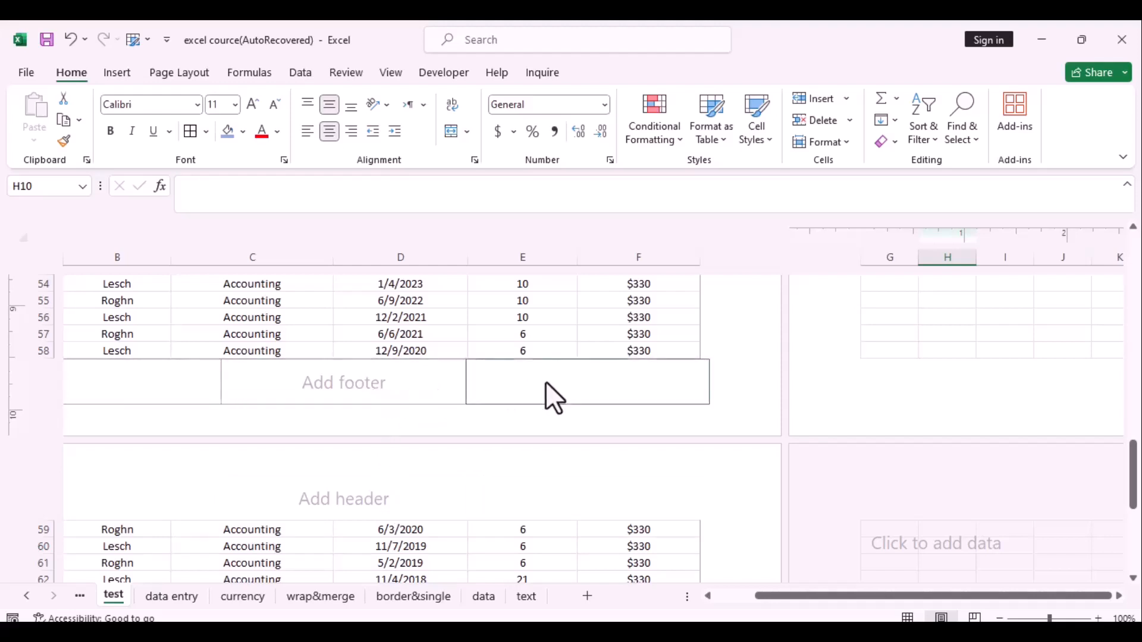
left_click(388, 377)
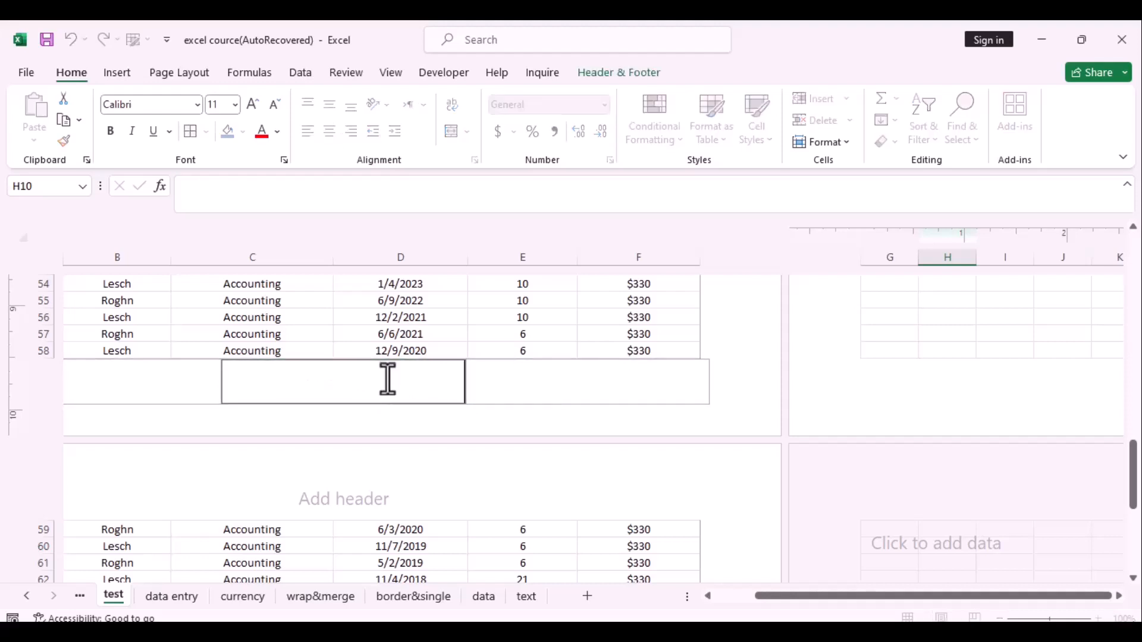
type("1")
left_click(548, 415)
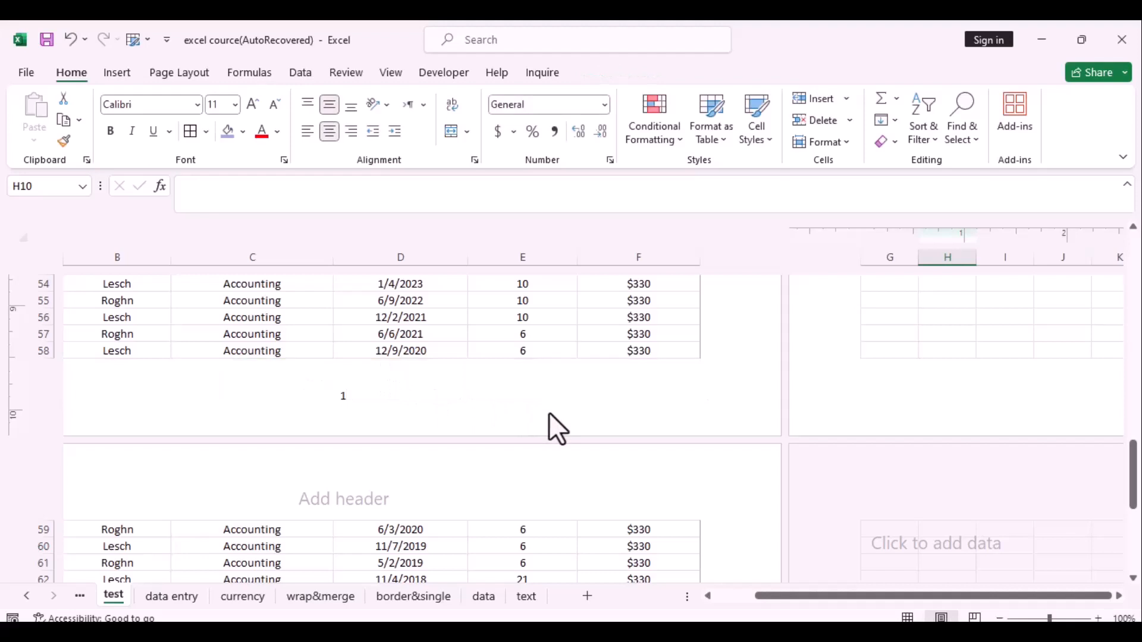
Check the footer number on both pages in the print preview and return to the worksheet.
key("ctrl+p")
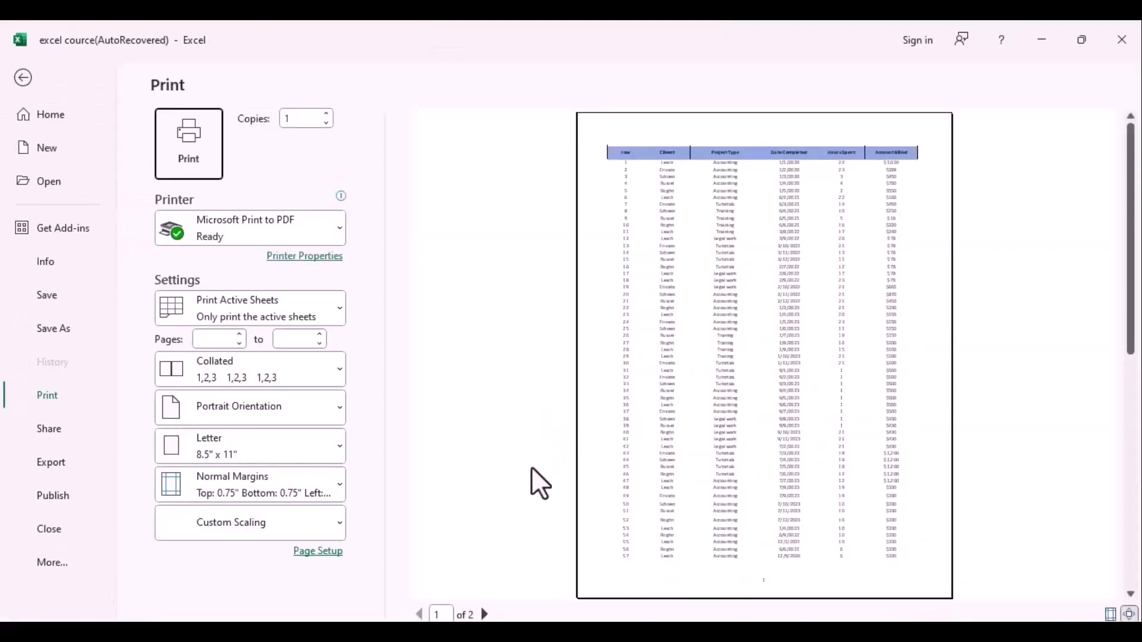
left_click(484, 614)
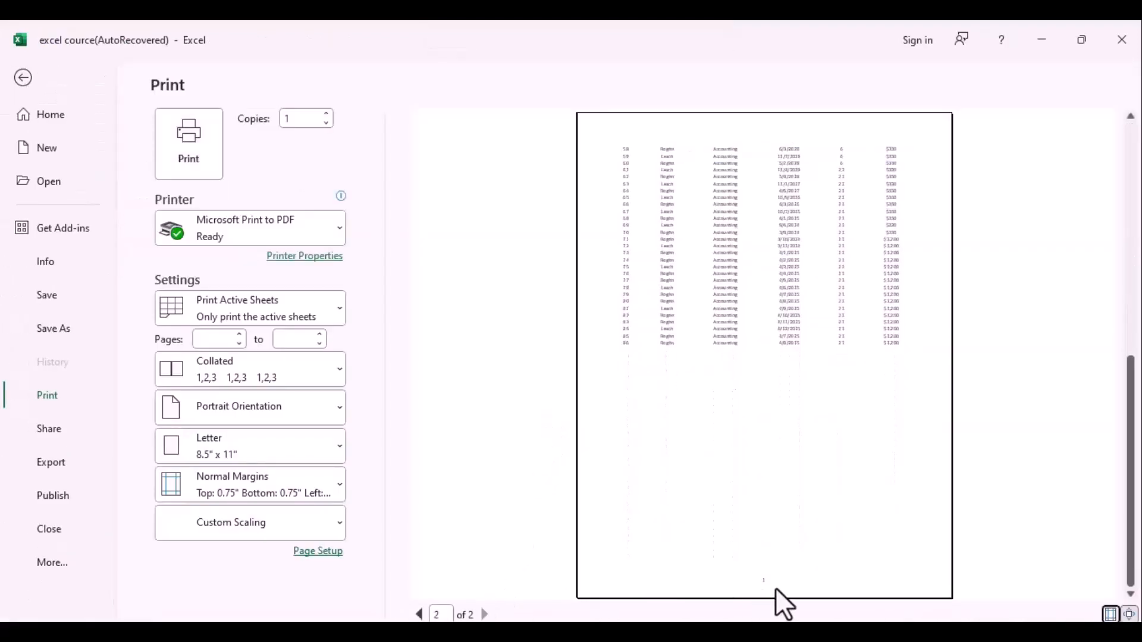
left_click(22, 77)
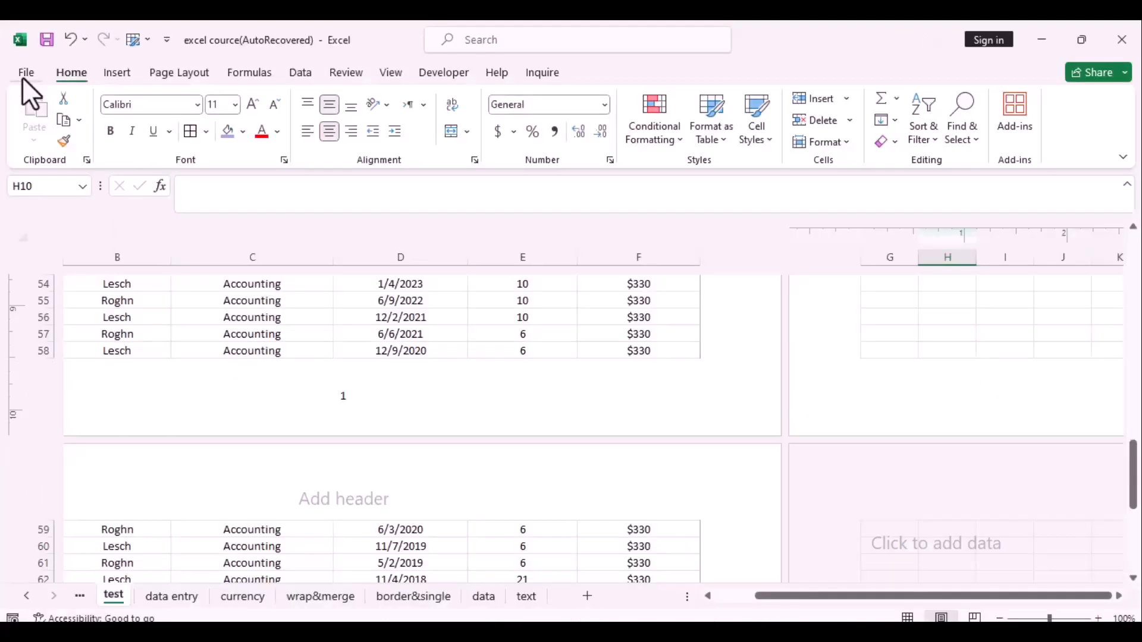
Replace the manually entered number in the center footer with the automatic page number field &[Page].
left_click(354, 395)
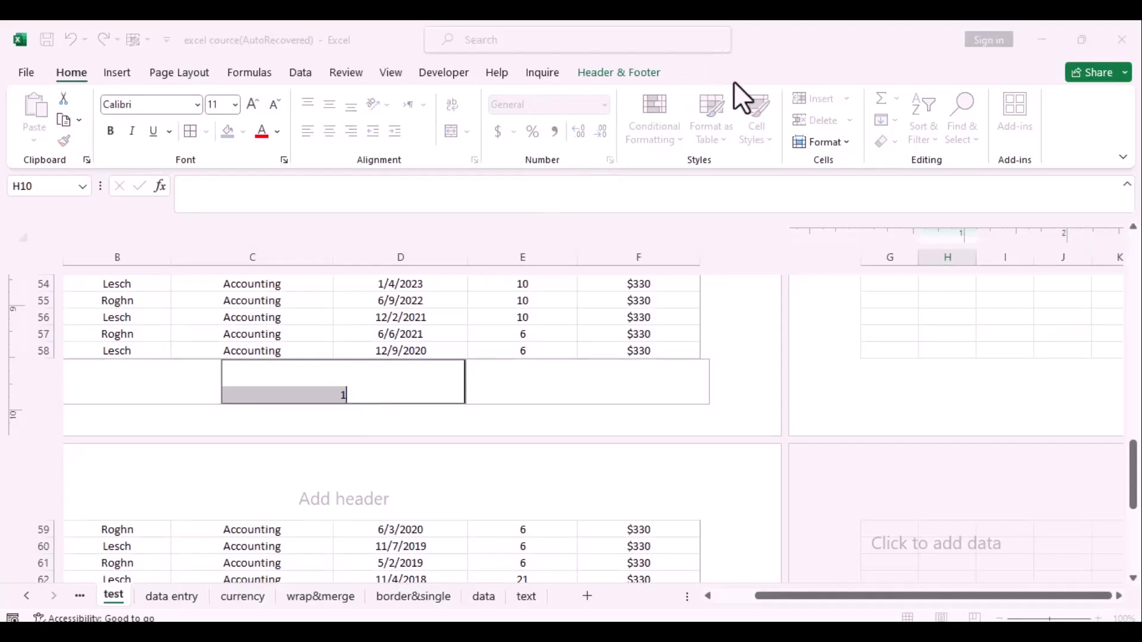
left_click(592, 72)
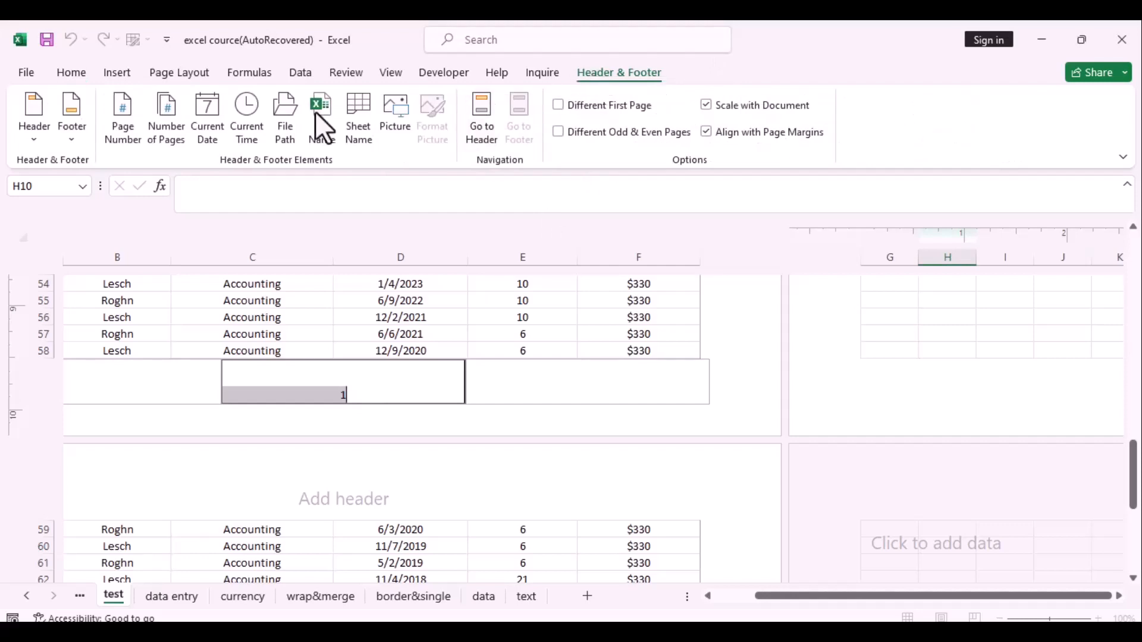
left_click(124, 138)
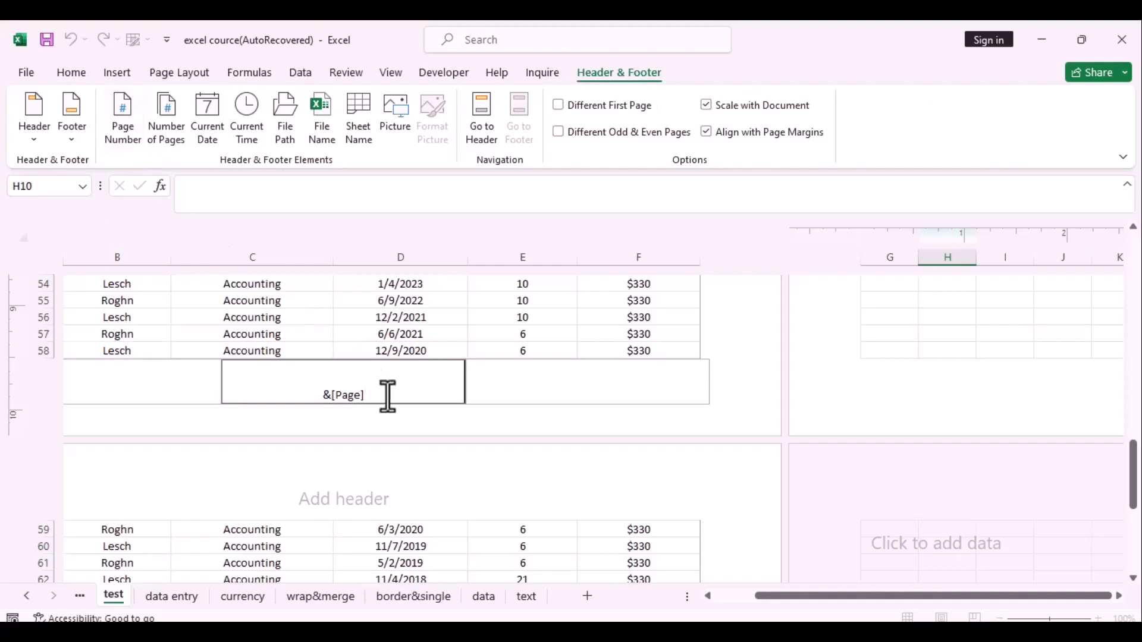
left_click(634, 418)
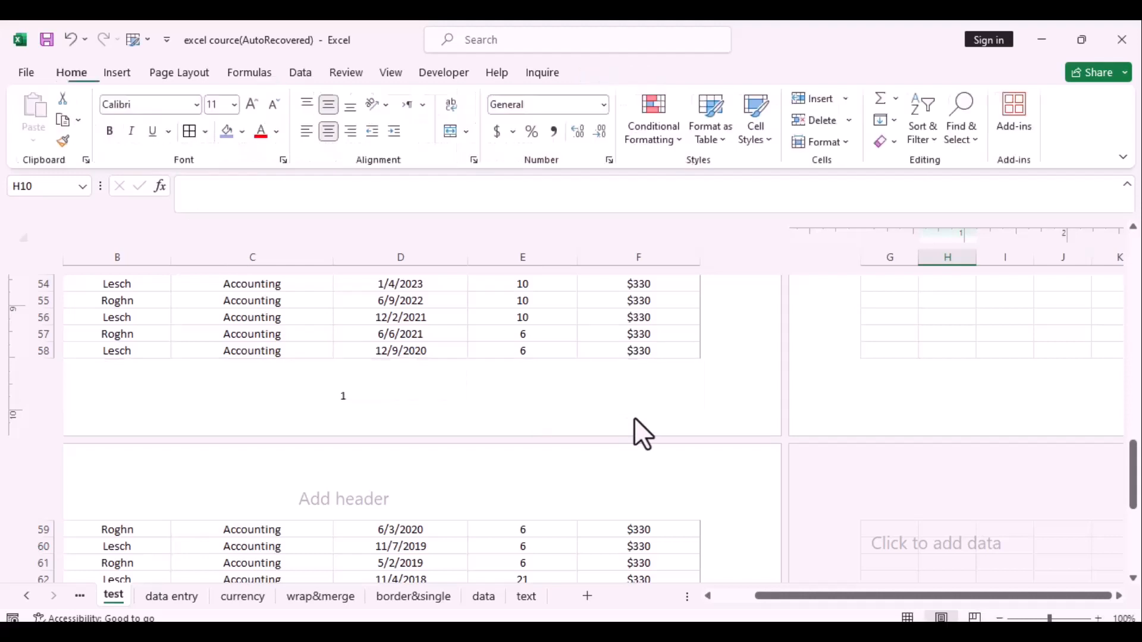
left_click(376, 395)
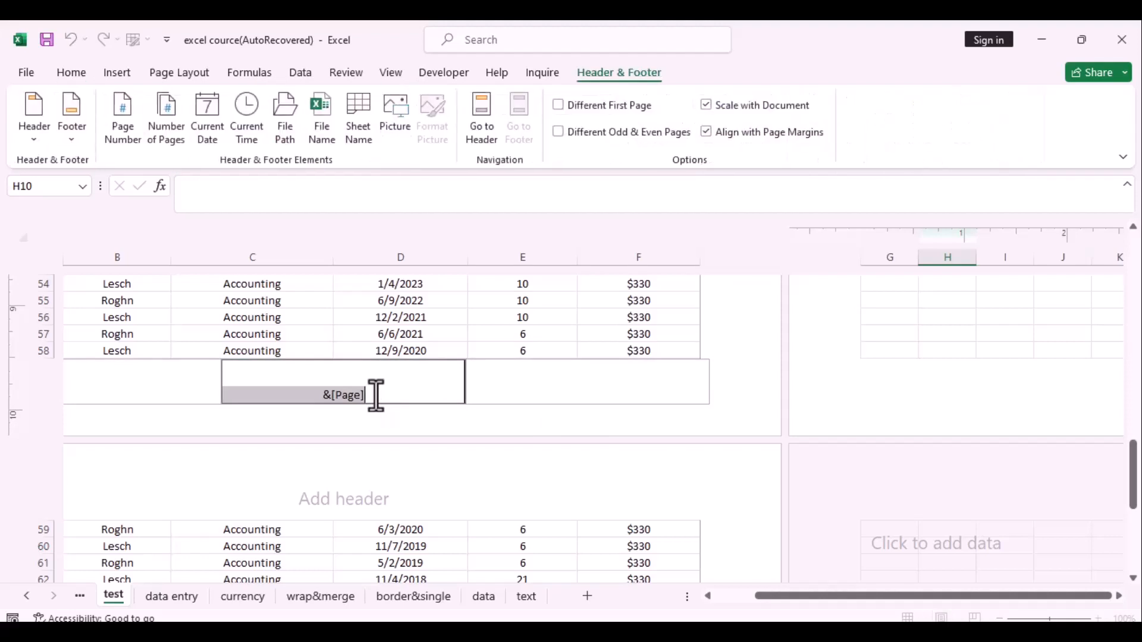
left_click(502, 425)
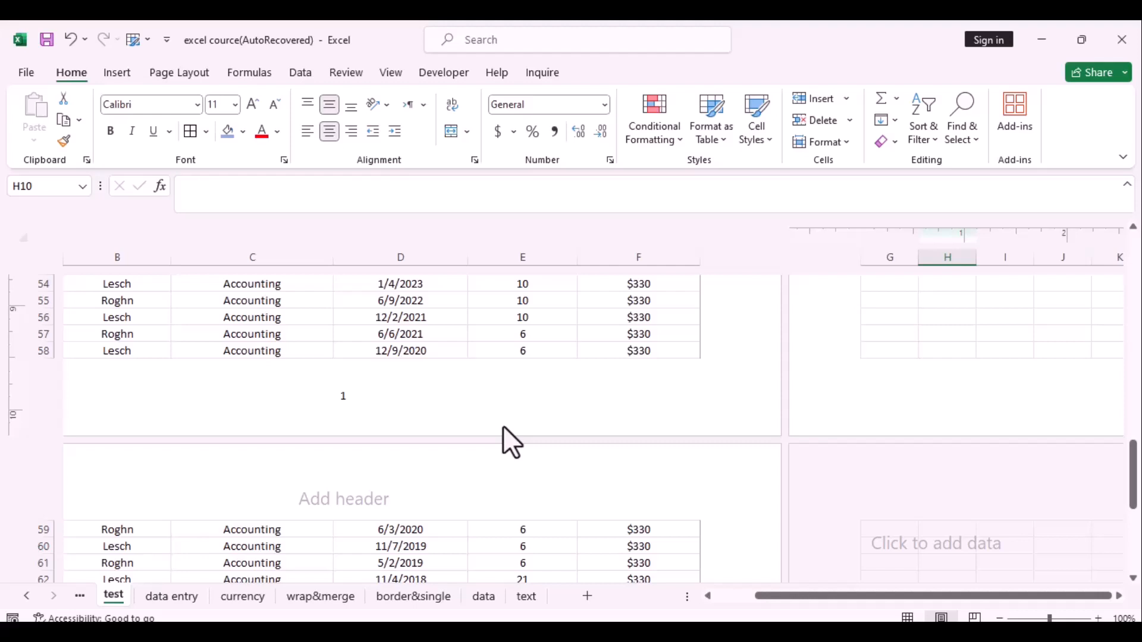
Set the font size of the center footer's page number to 14.
left_click(358, 398)
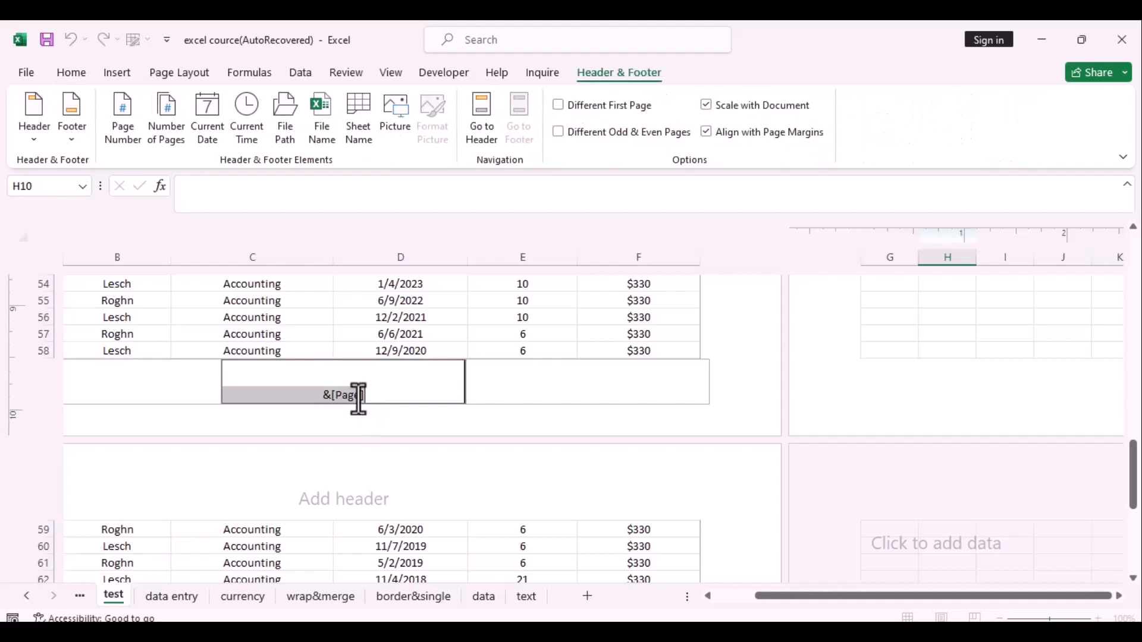
left_click(72, 74)
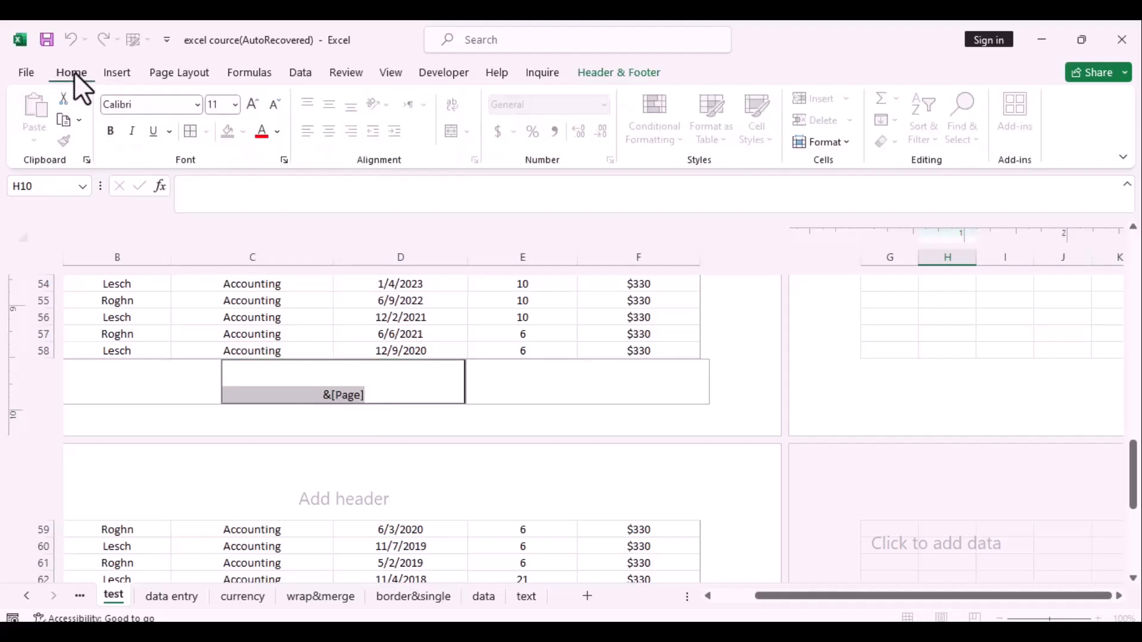
left_click(252, 103)
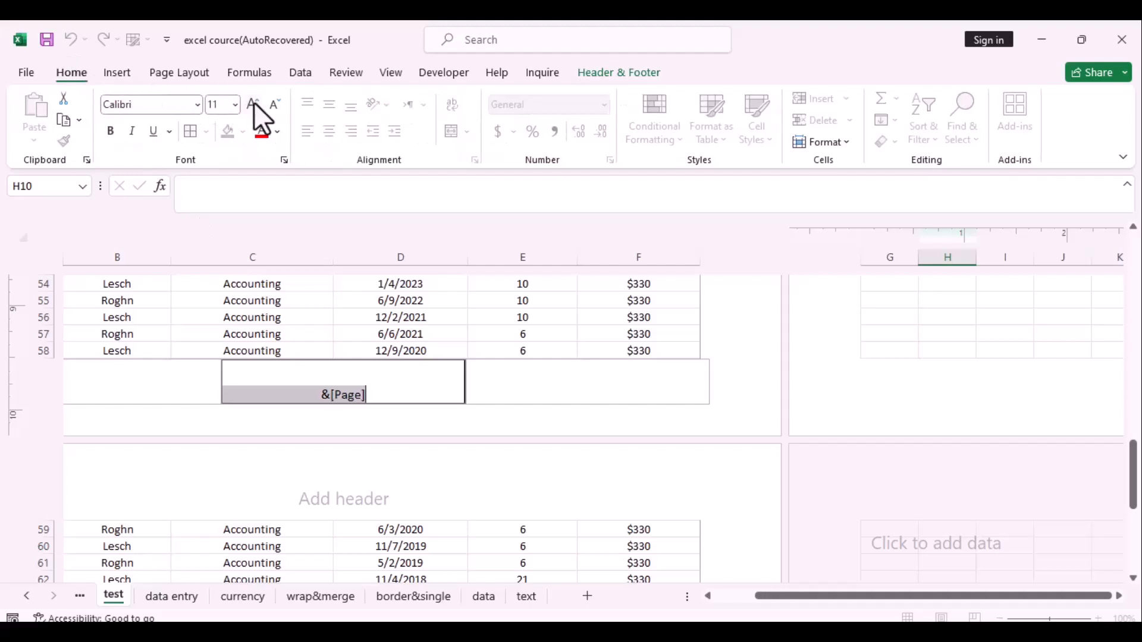
left_click(251, 103)
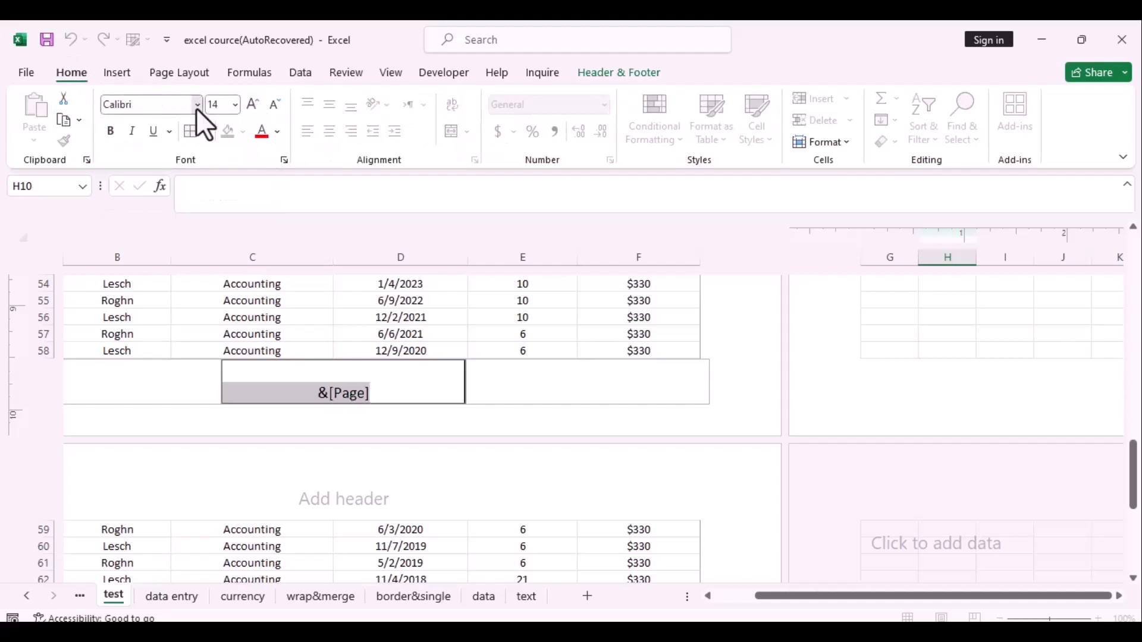
left_click(197, 105)
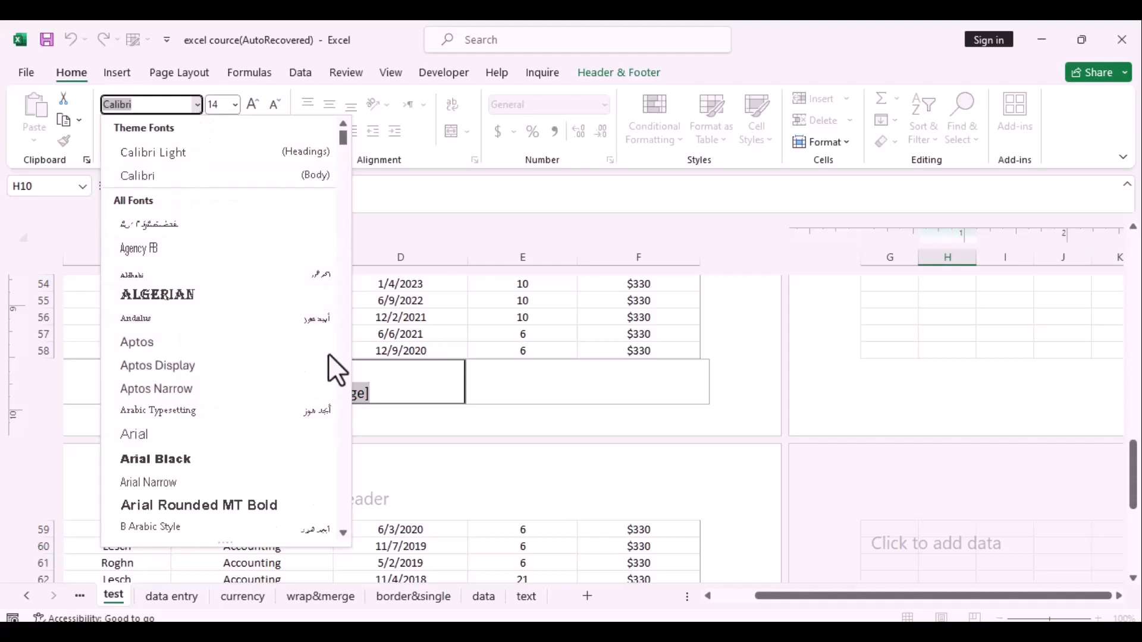
key("Escape")
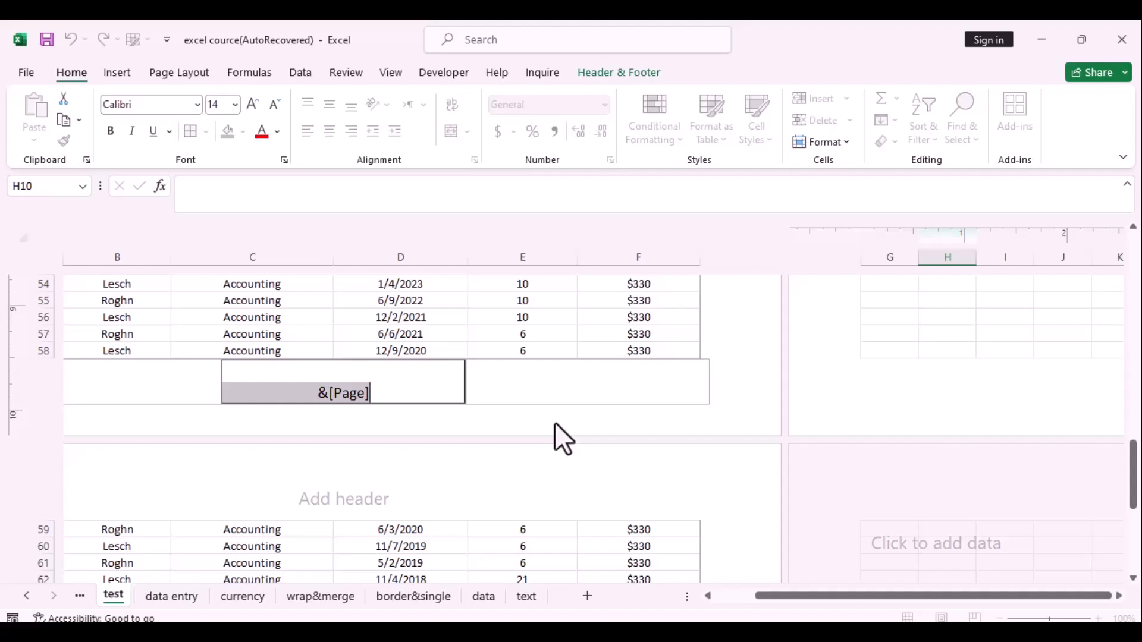
left_click(492, 425)
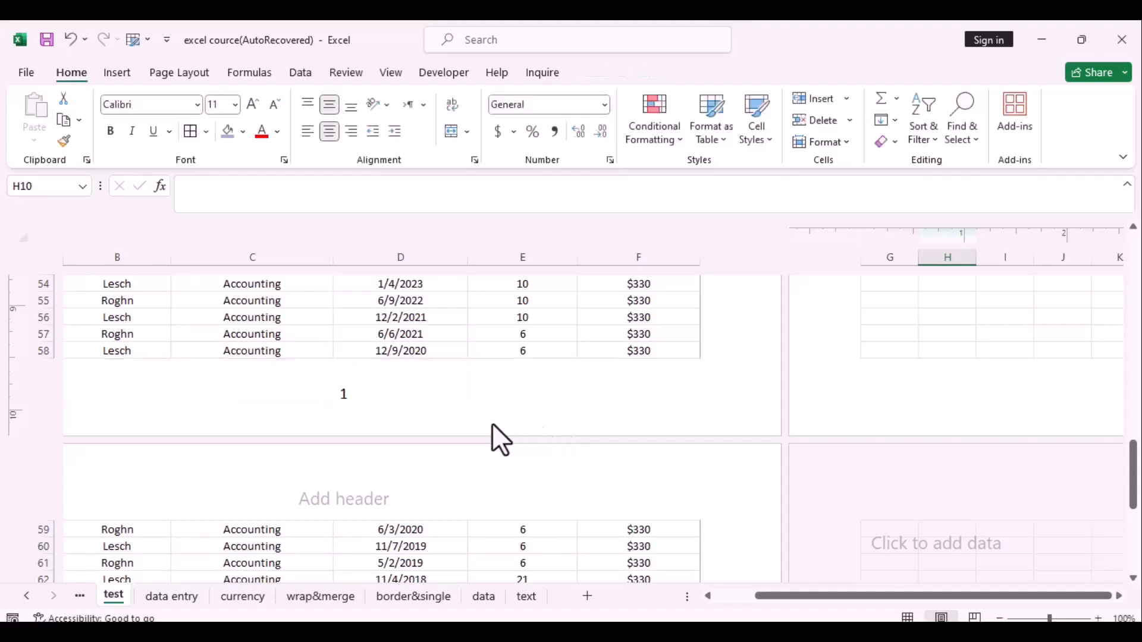
Append a spaced hyphen and the number-of-pages field to the center footer so it reads &[Page] - &[Pages].
left_click(382, 390)
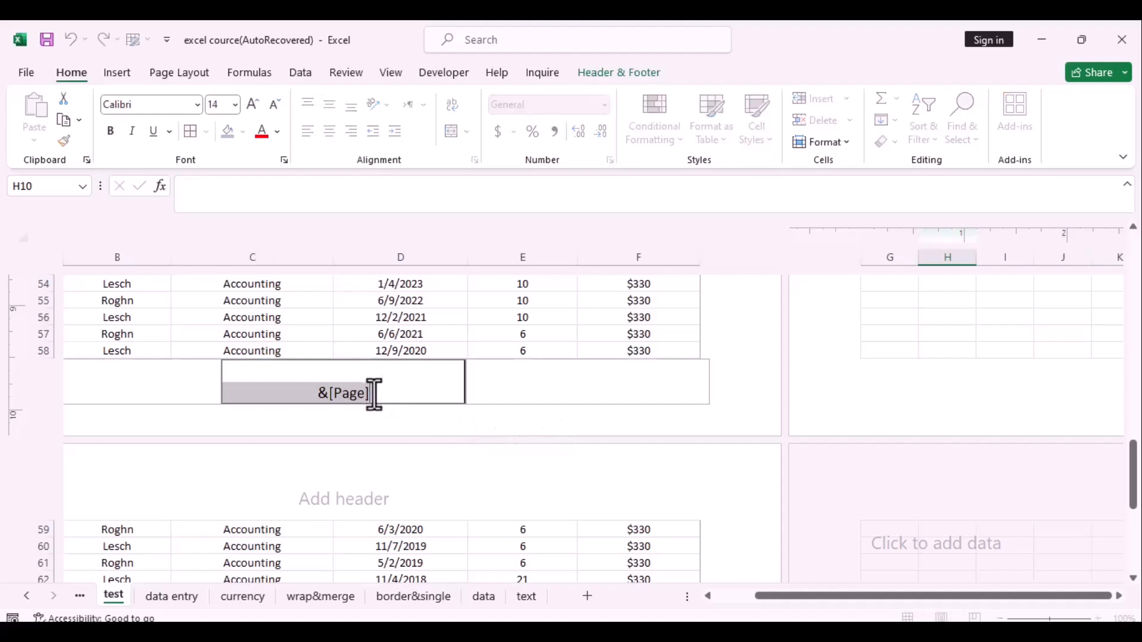
left_click(375, 394)
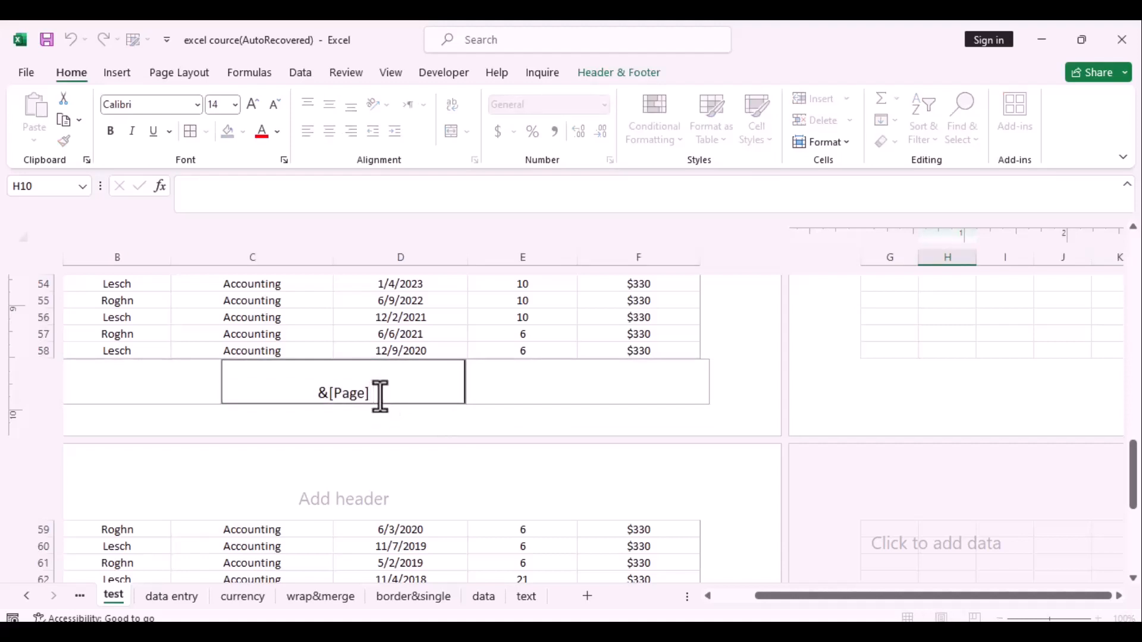
type("-")
left_click(602, 71)
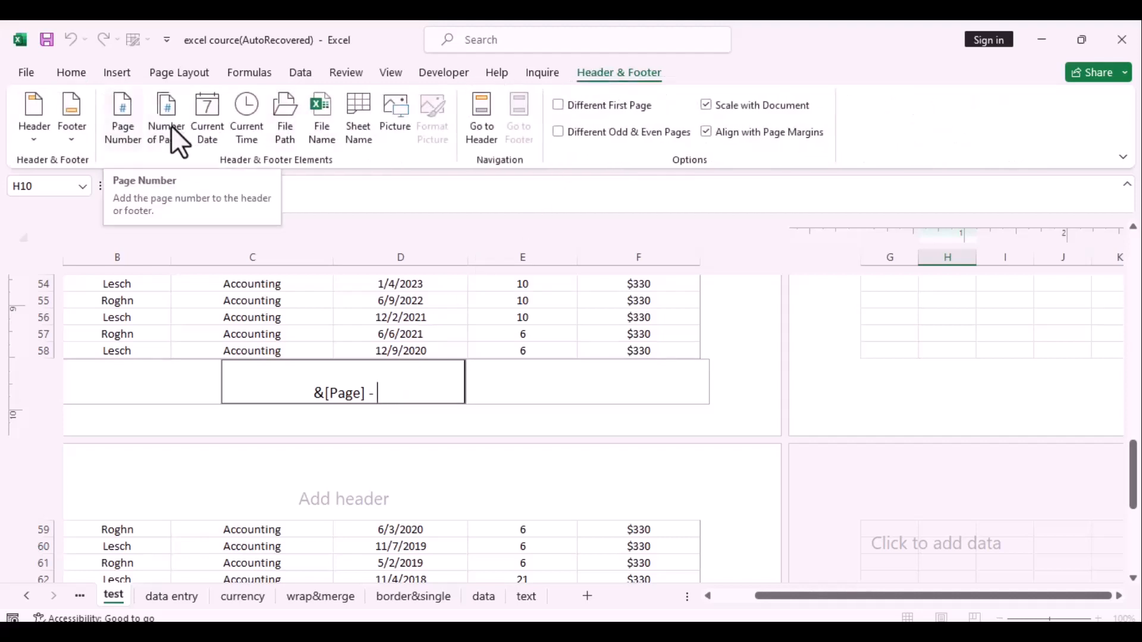
left_click(170, 125)
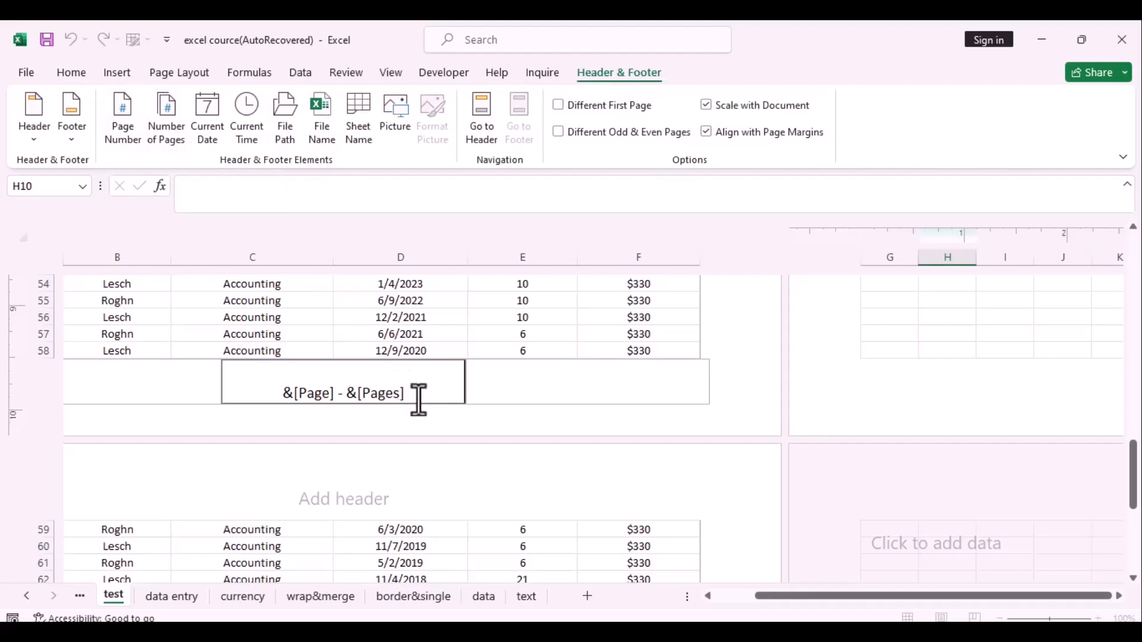
left_click(544, 426)
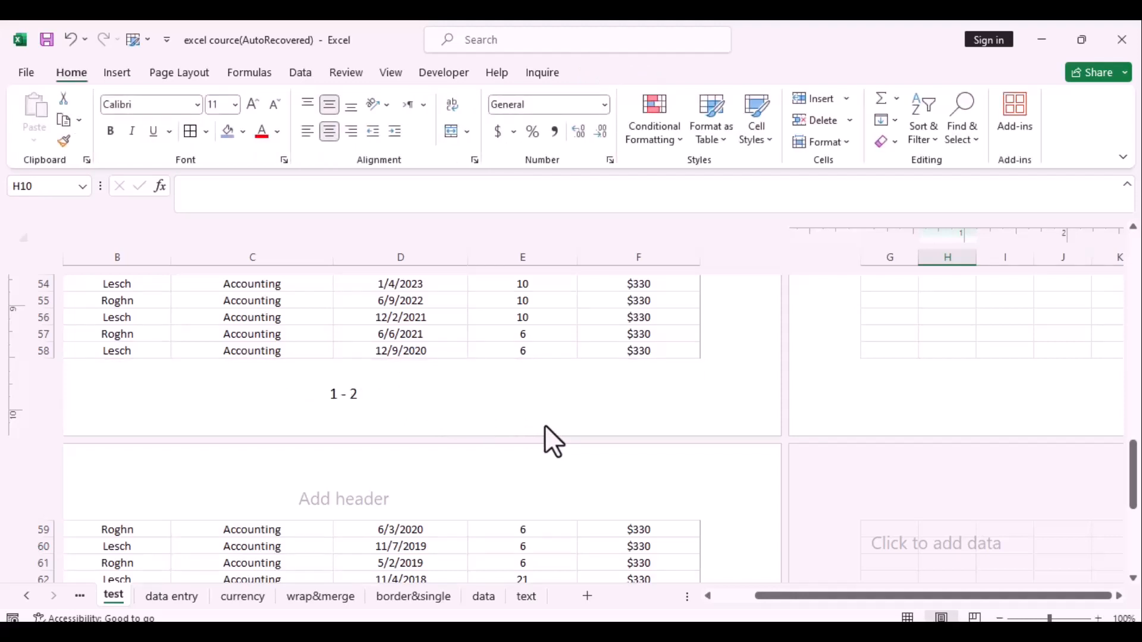
Replace the hyphen and number-of-pages field in the center footer with the word "page" and preview both printed pages.
left_click(352, 396)
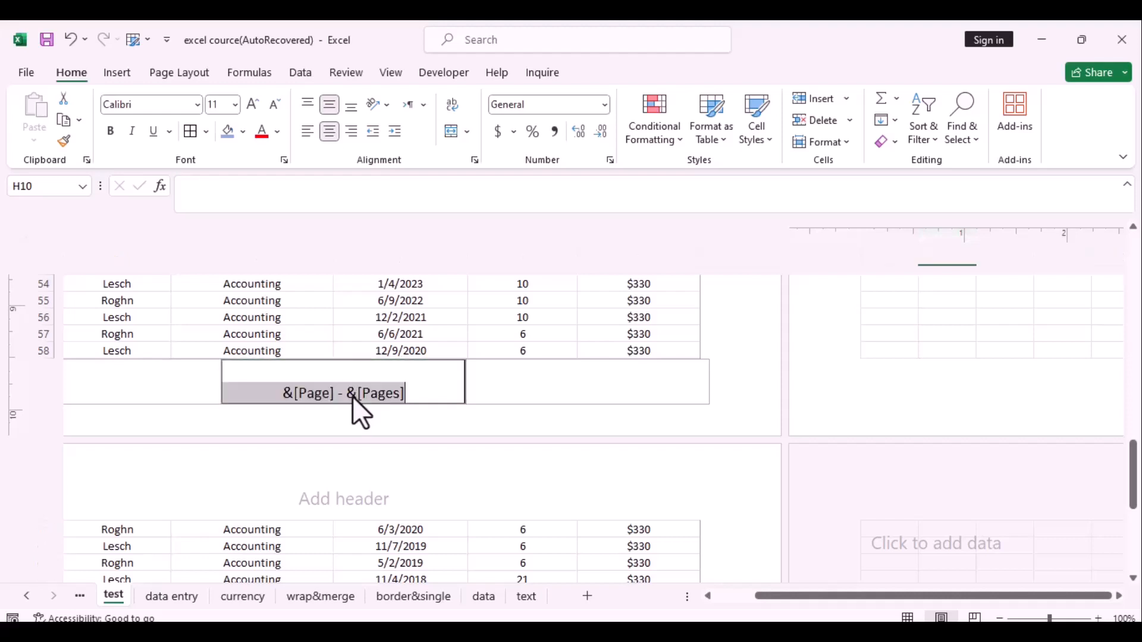
left_click(409, 394)
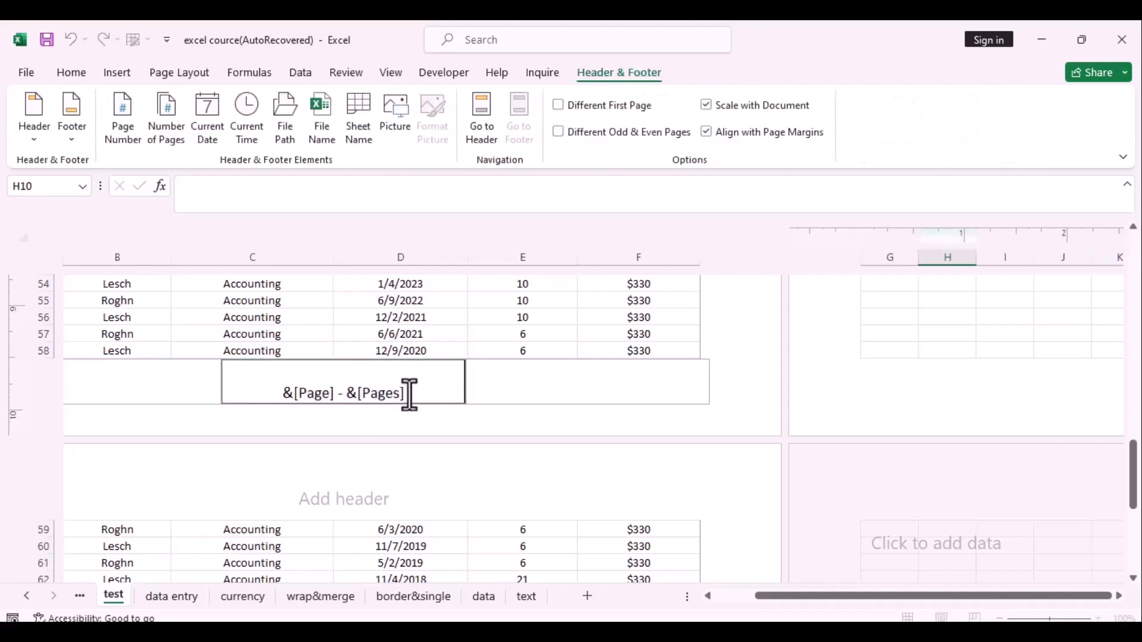
left_click_drag(410, 395, 336, 397)
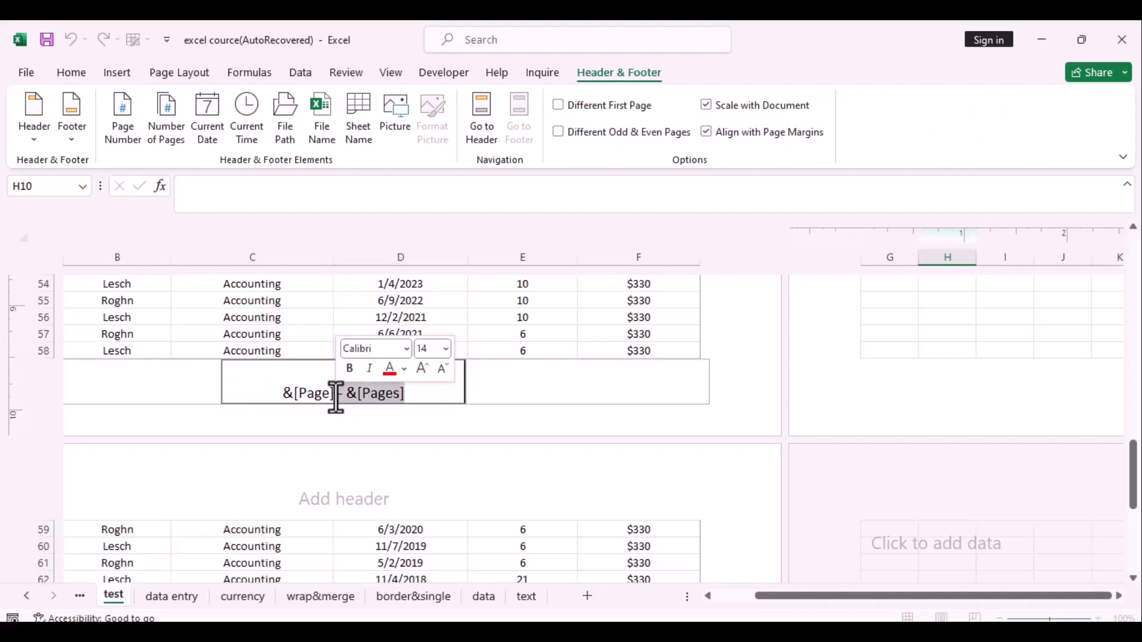
key("BackSpace")
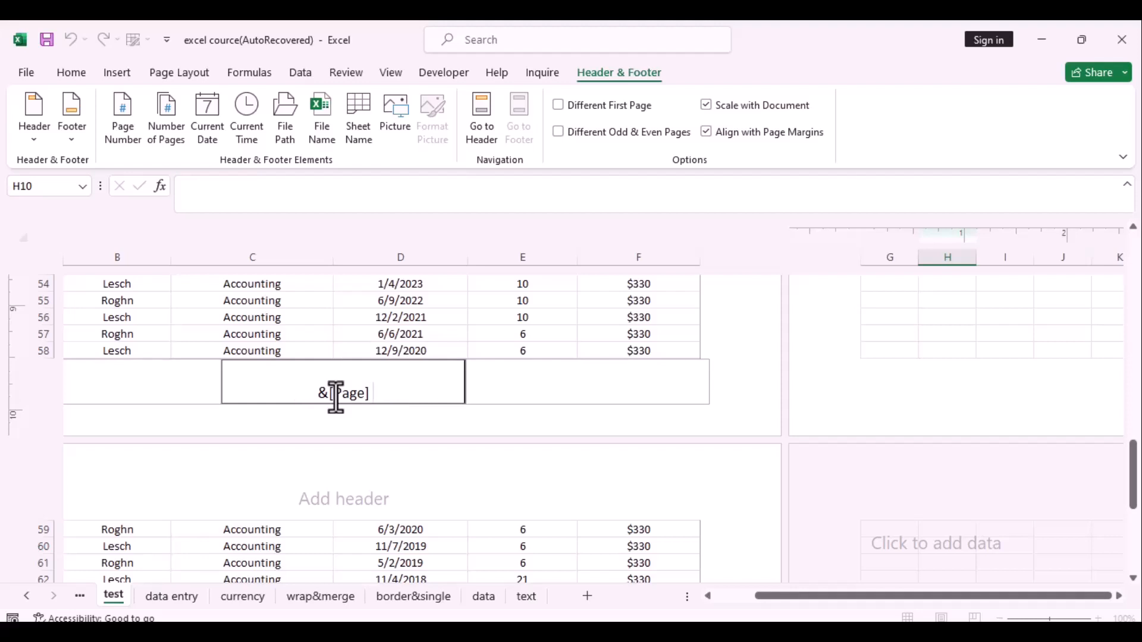
type("page")
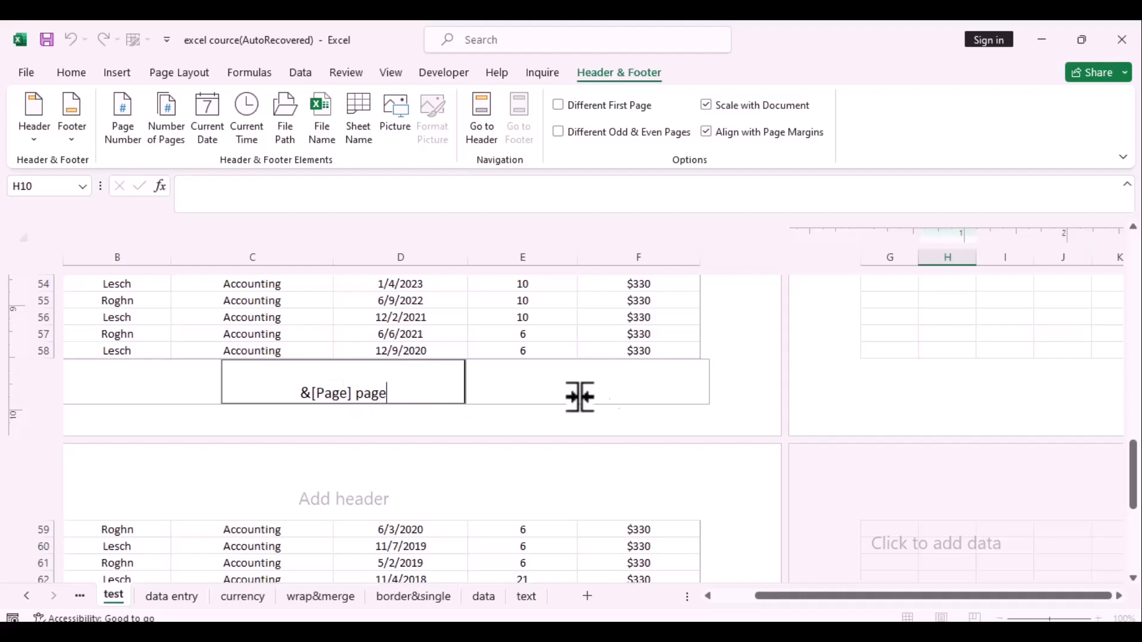
left_click(750, 396)
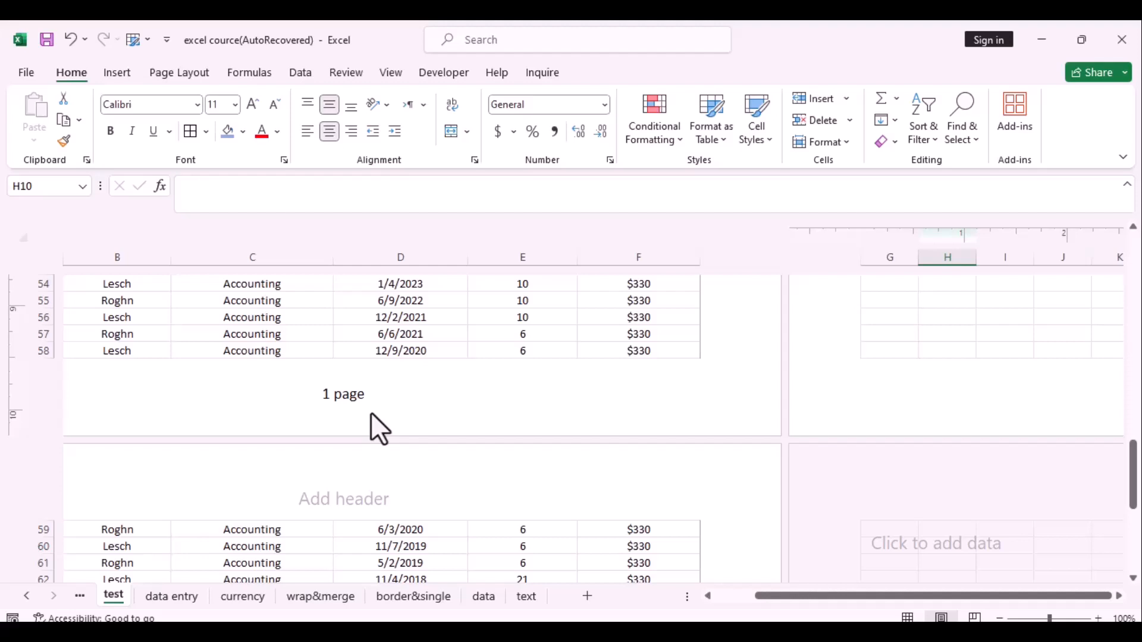
key("ctrl+p")
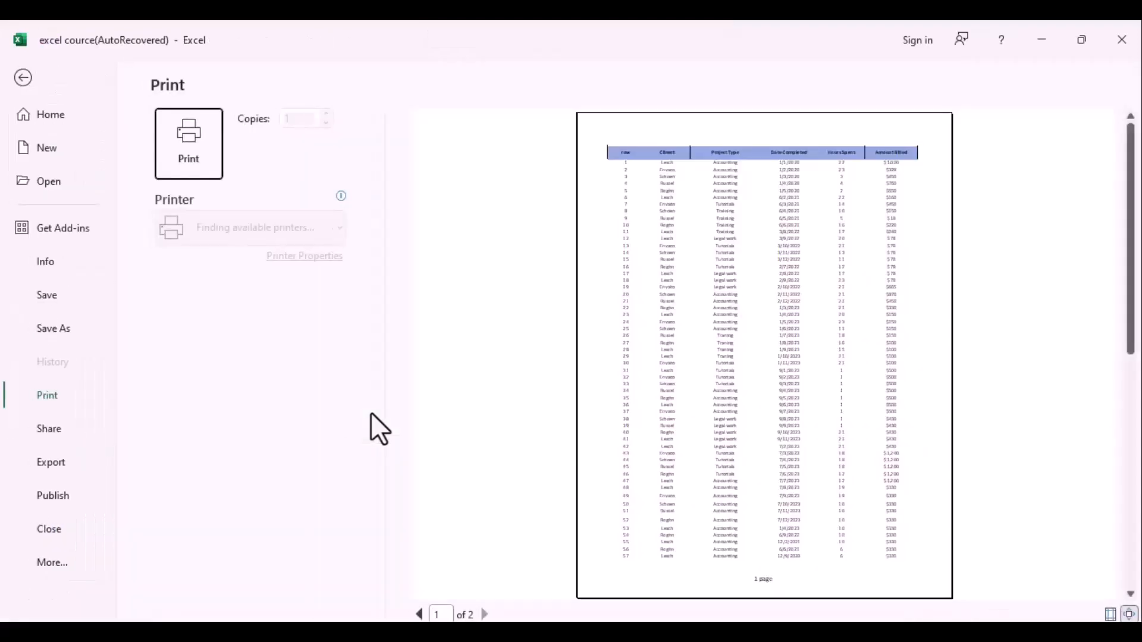
left_click(485, 614)
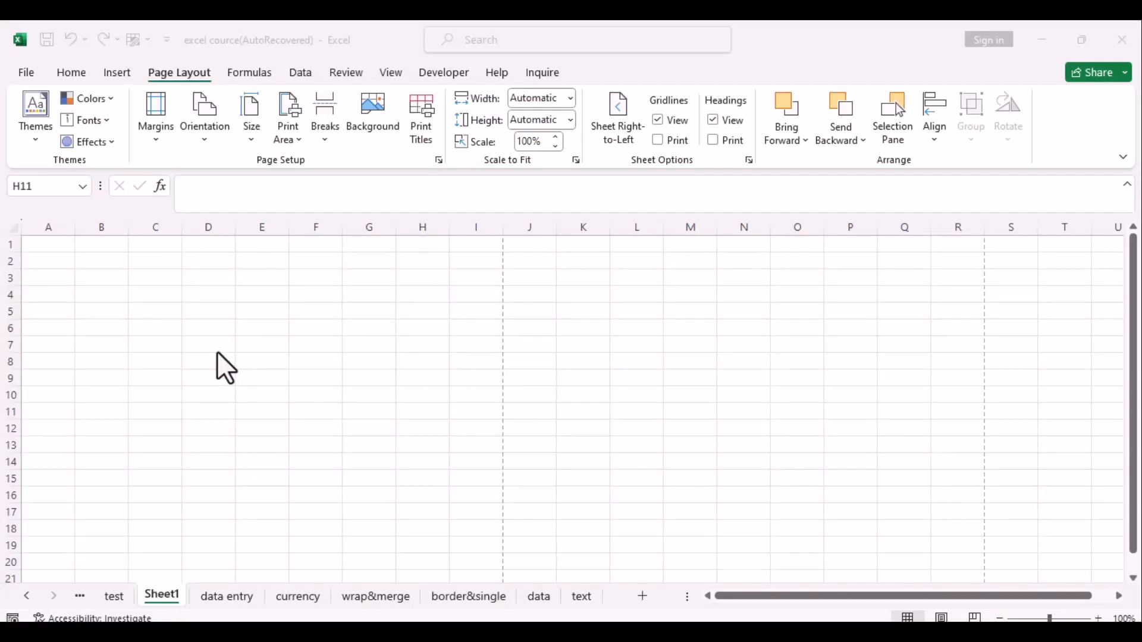
Fill cells C4:F8 on Sheet1 with the standard orange color and check their placement in the print preview.
left_click_drag(141, 291, 293, 357)
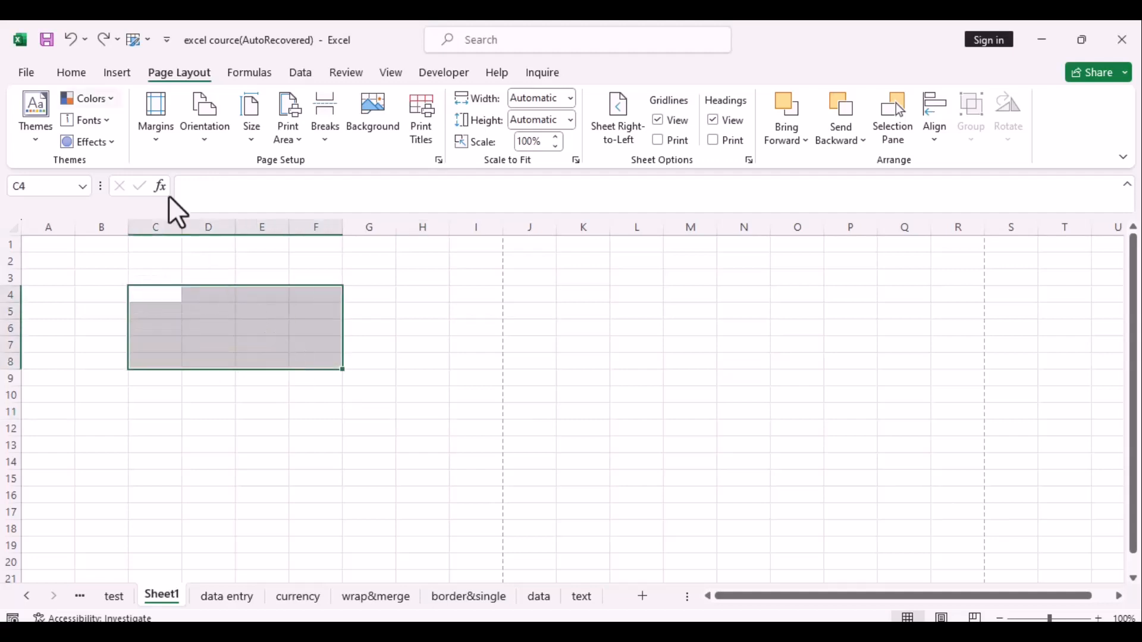
left_click(71, 74)
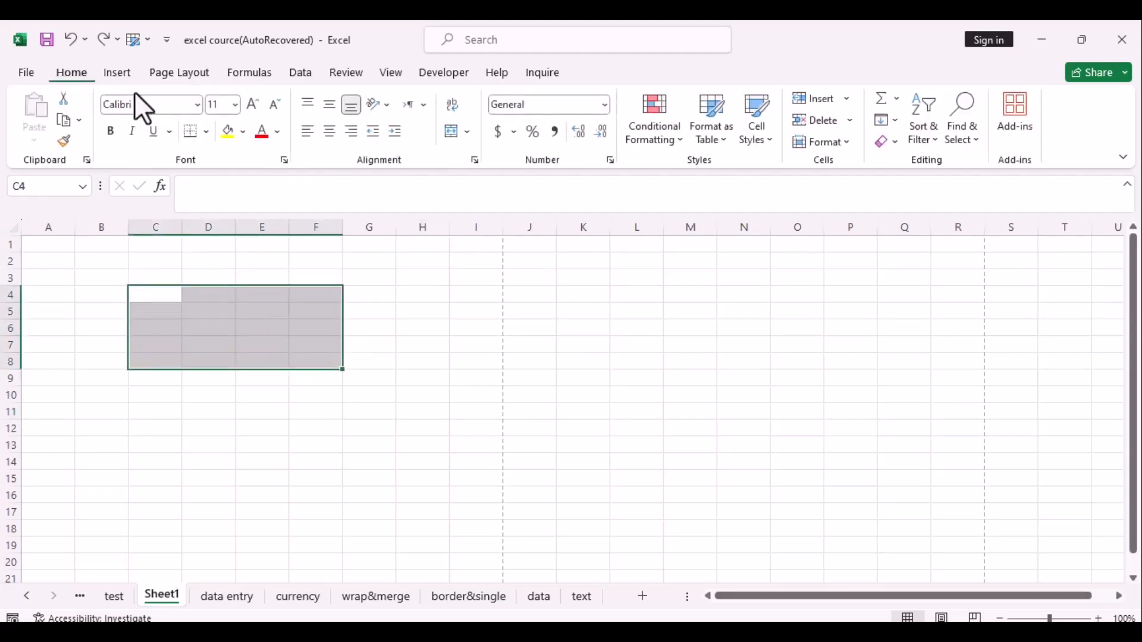
left_click(243, 132)
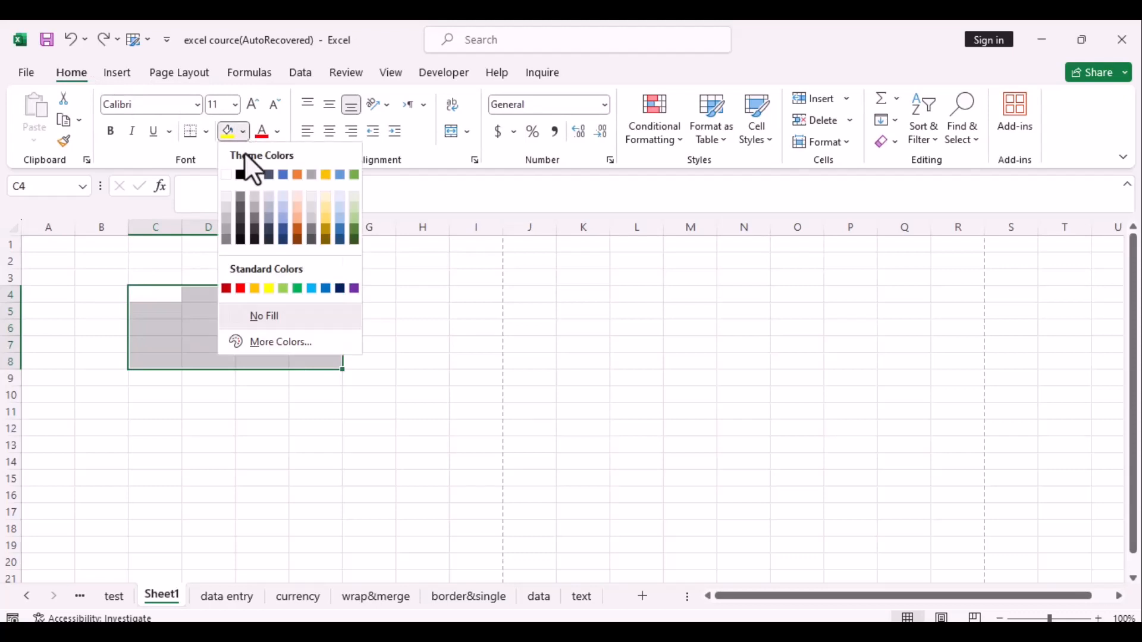
left_click(253, 289)
left_click(257, 434)
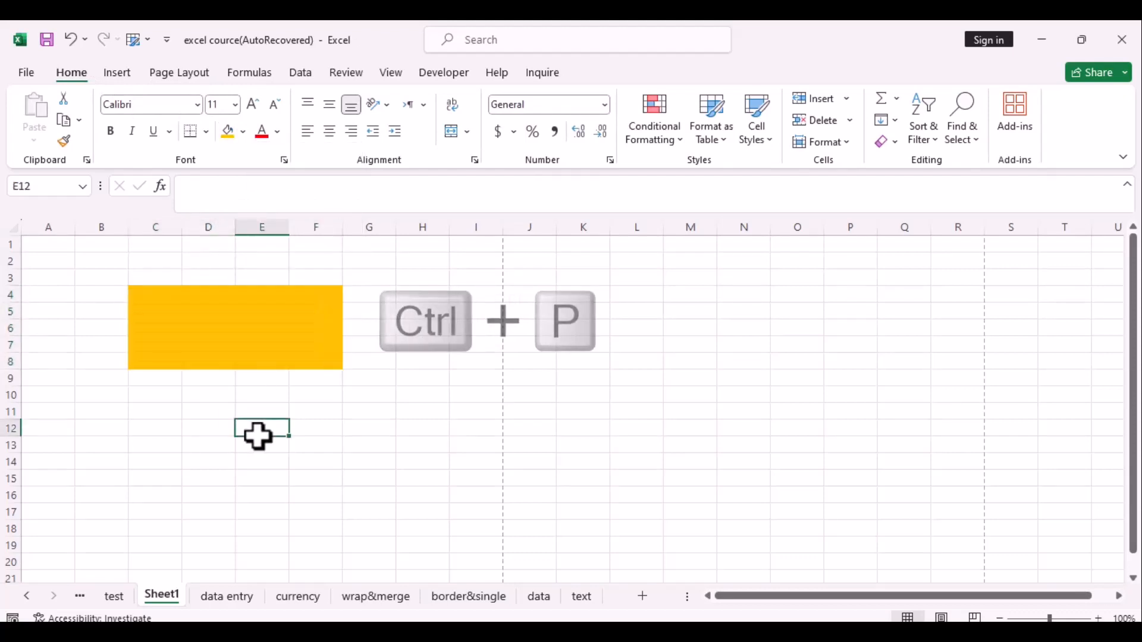
key("ctrl+p")
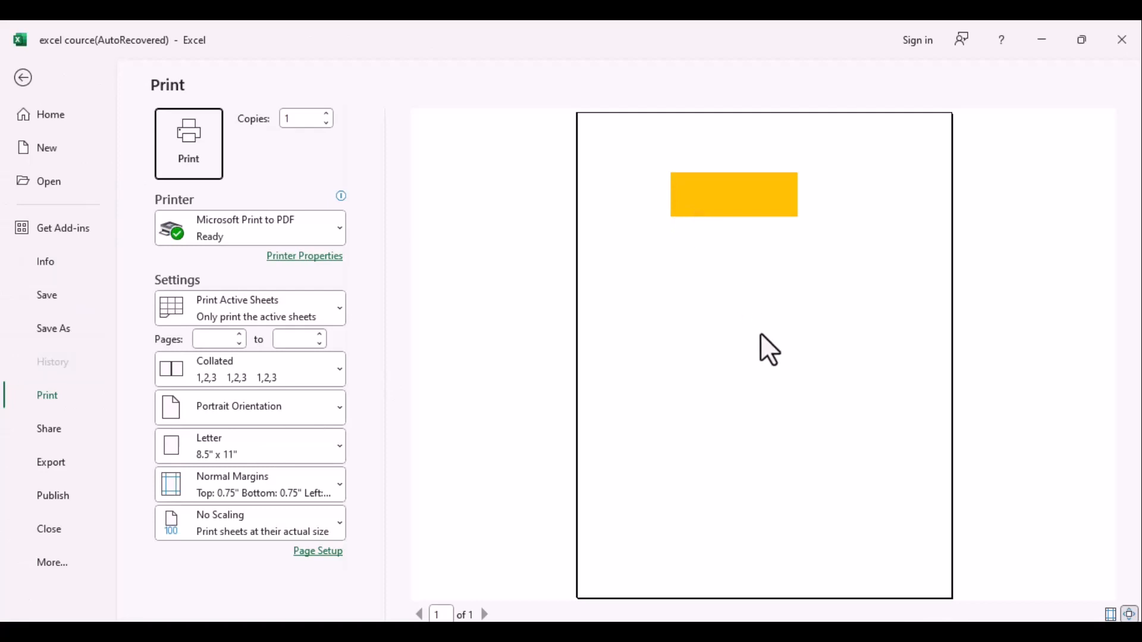
left_click(22, 79)
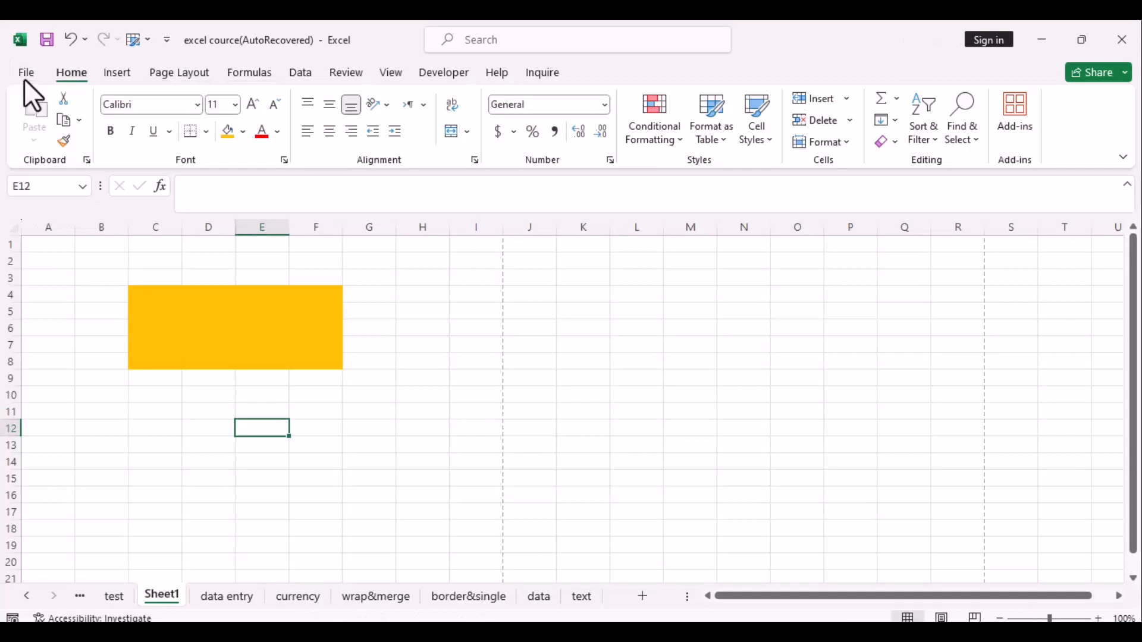
Center Sheet1's printed content both horizontally and vertically through the custom margins and open its print preview.
left_click(181, 76)
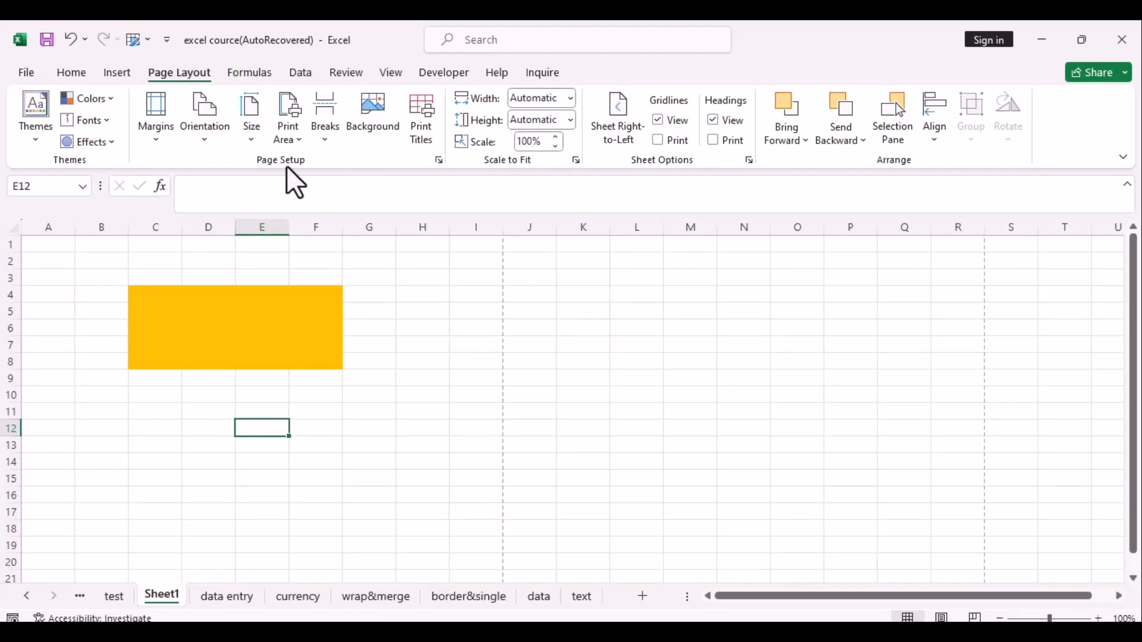
left_click(155, 144)
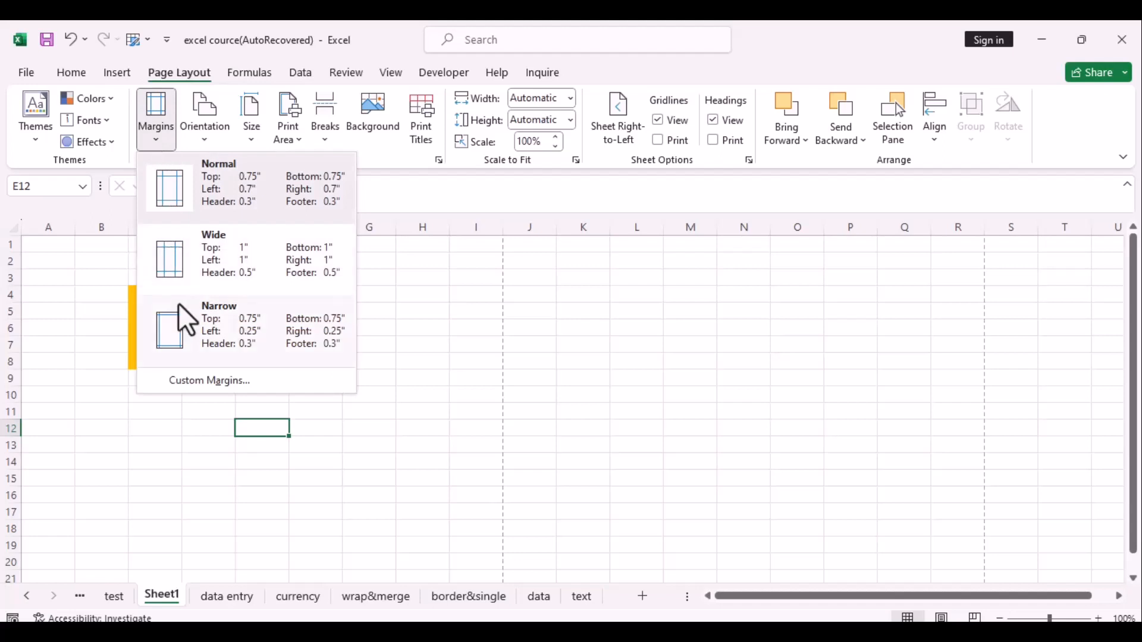
left_click(202, 384)
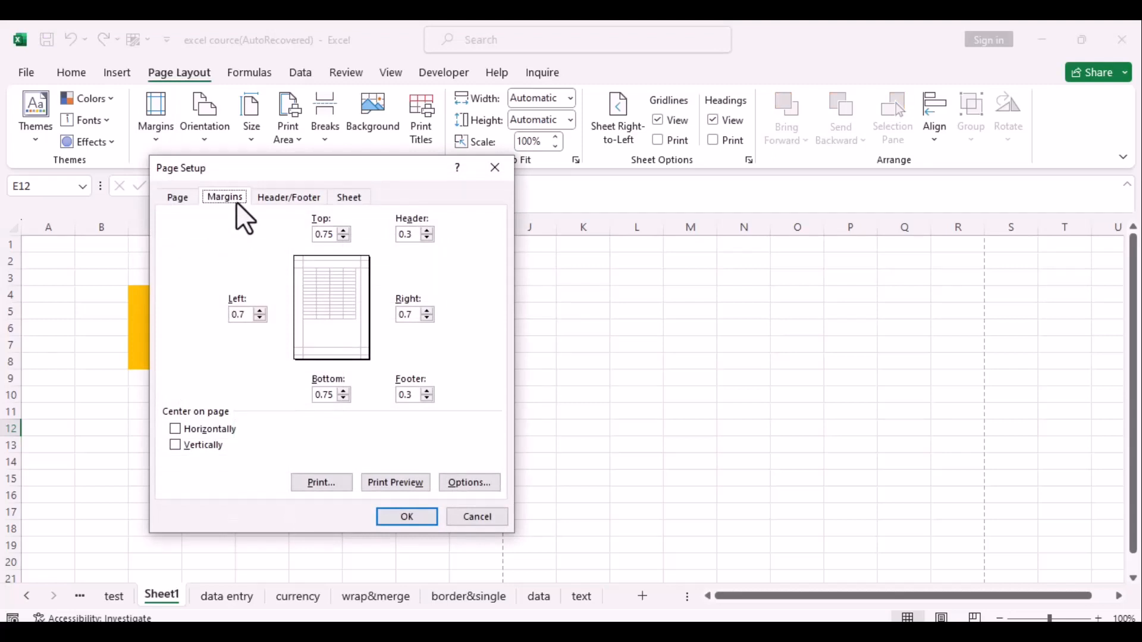
left_click(174, 429)
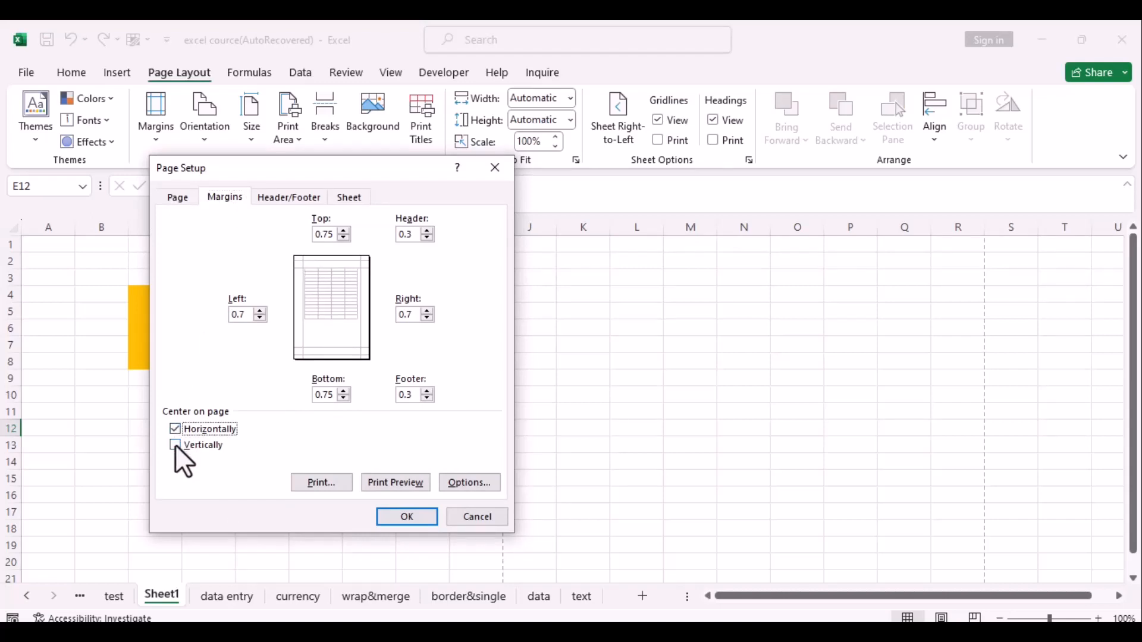
left_click(175, 446)
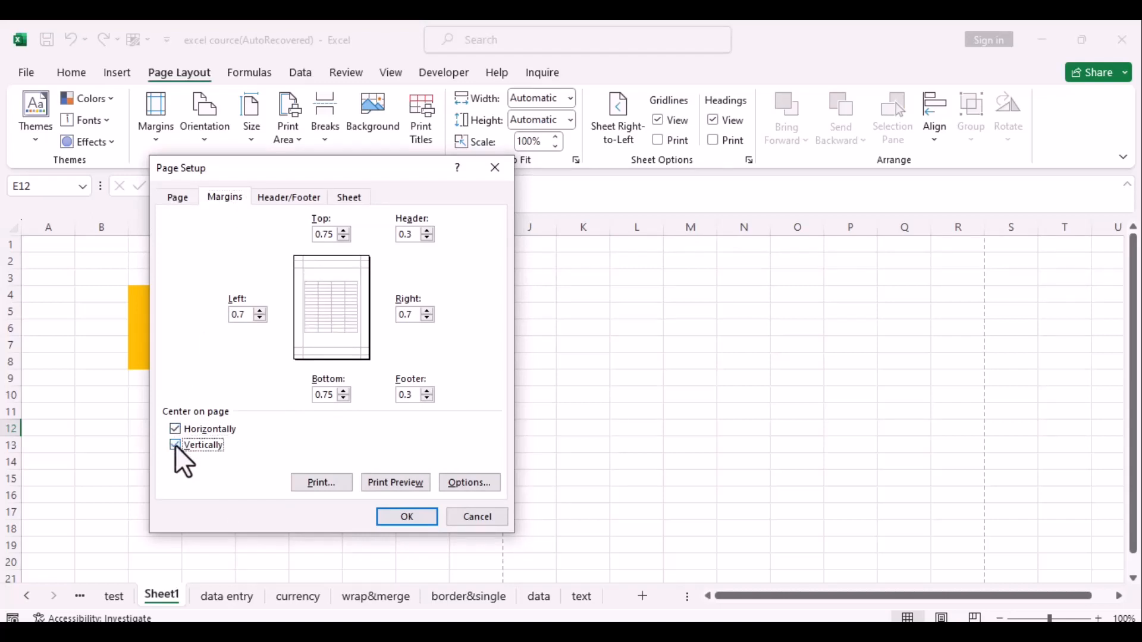
left_click(400, 484)
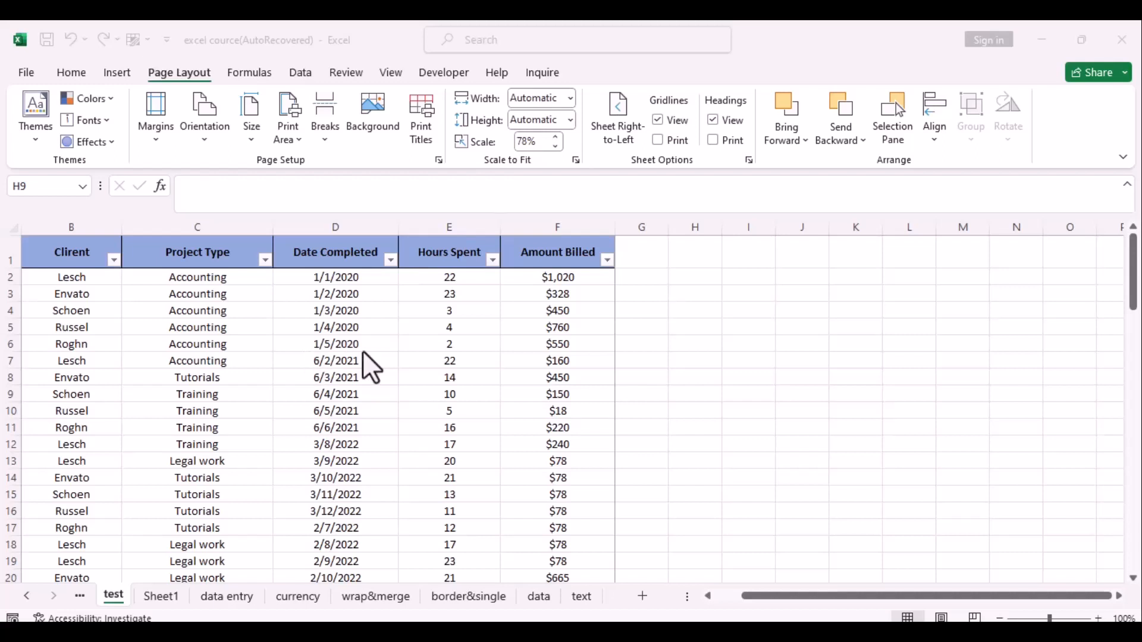
Set the test sheet's print settings to 5 copies with collated page order after viewing the collation options.
key("ctrl+p")
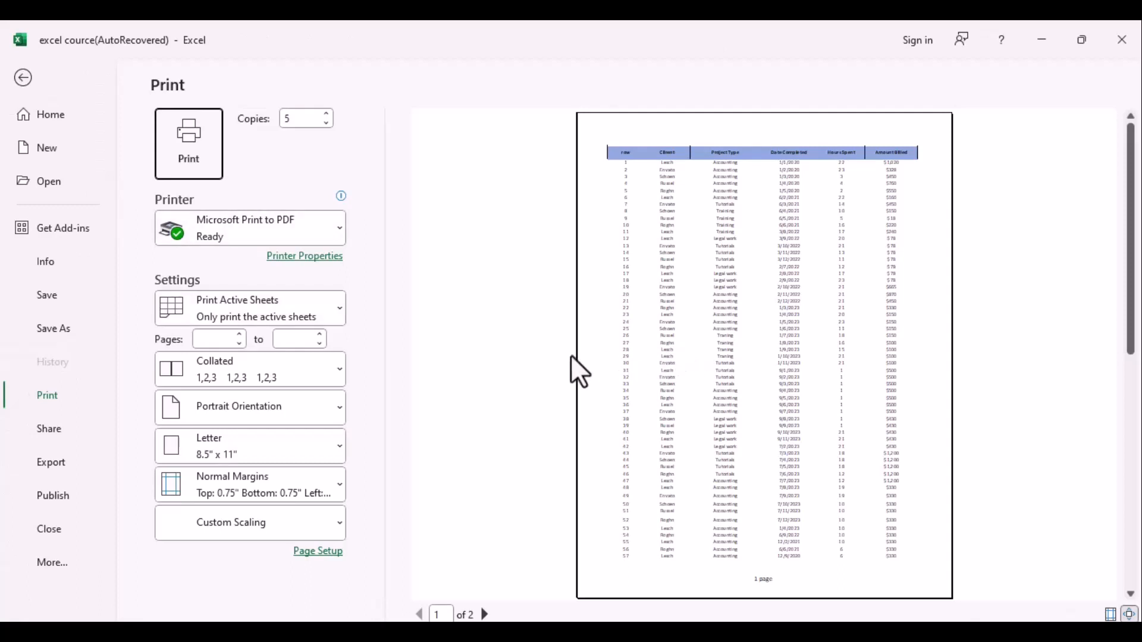
left_click(339, 373)
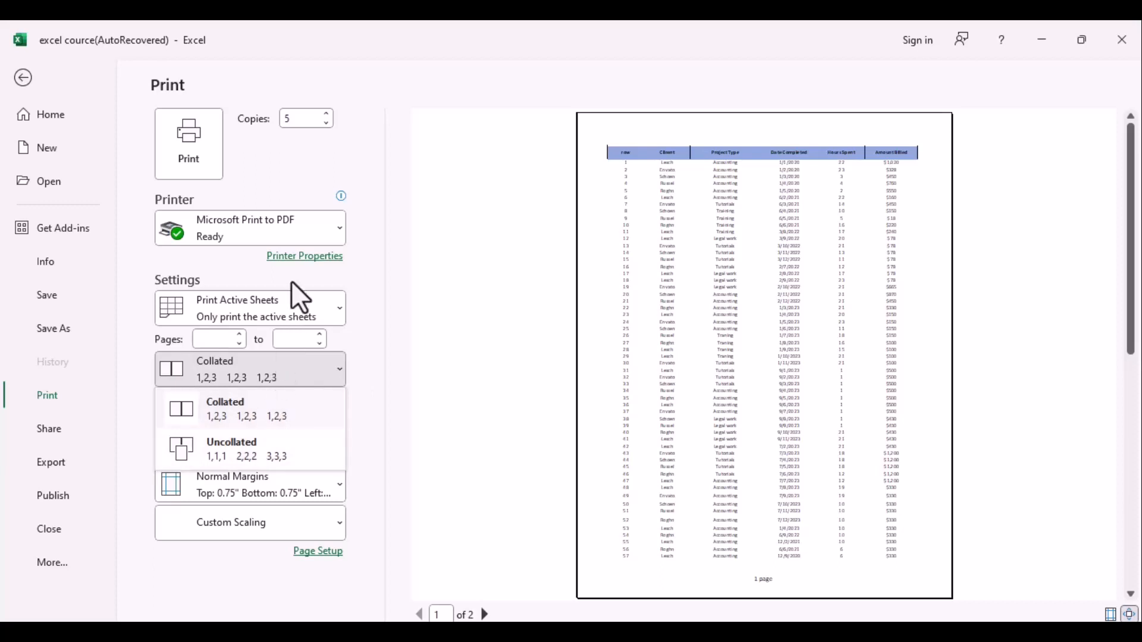
left_click(326, 123)
left_click(326, 114)
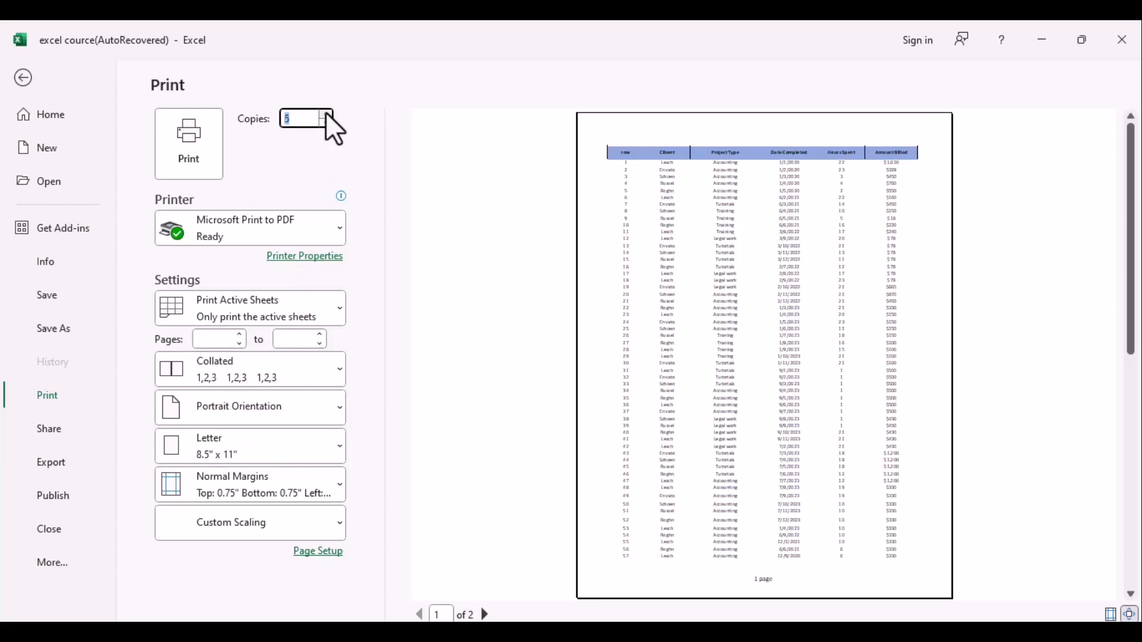
left_click(337, 366)
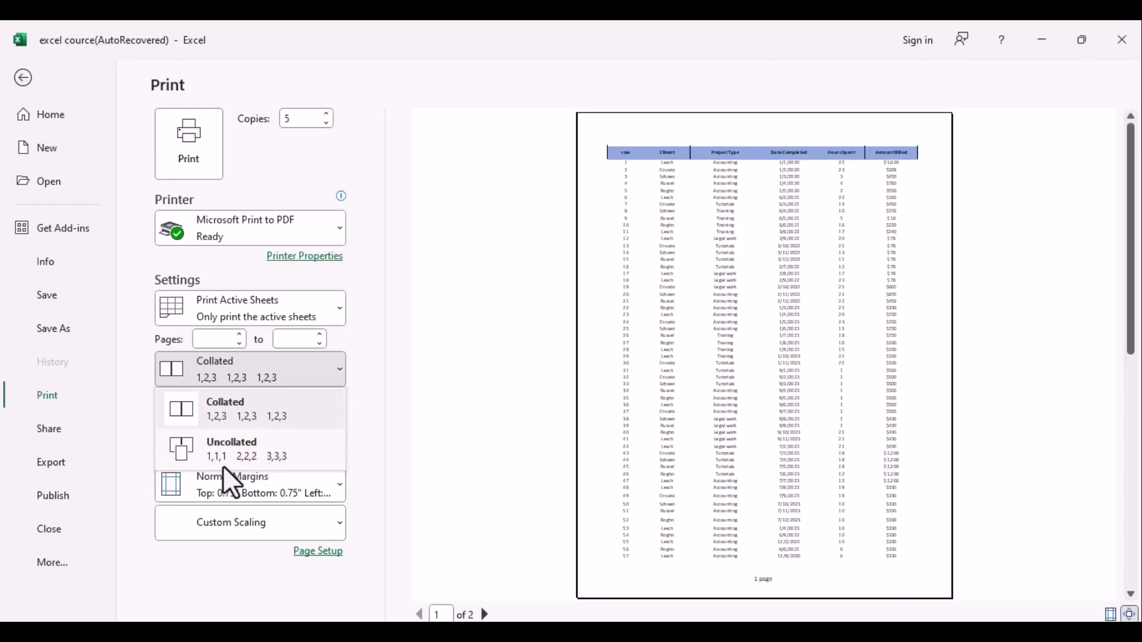
left_click(343, 375)
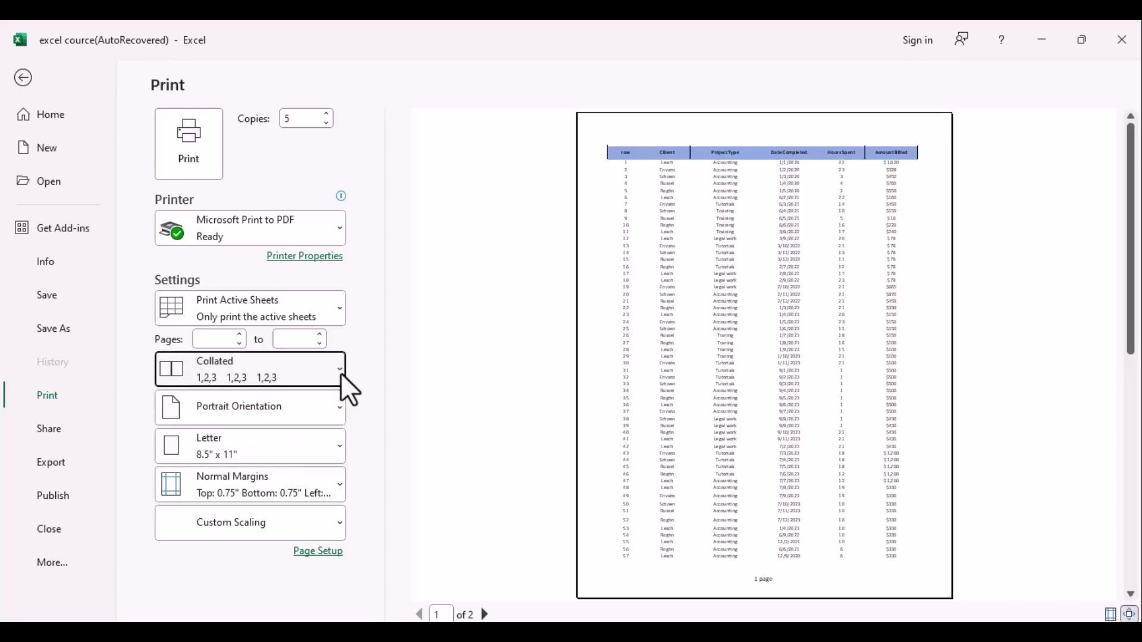
left_click(261, 375)
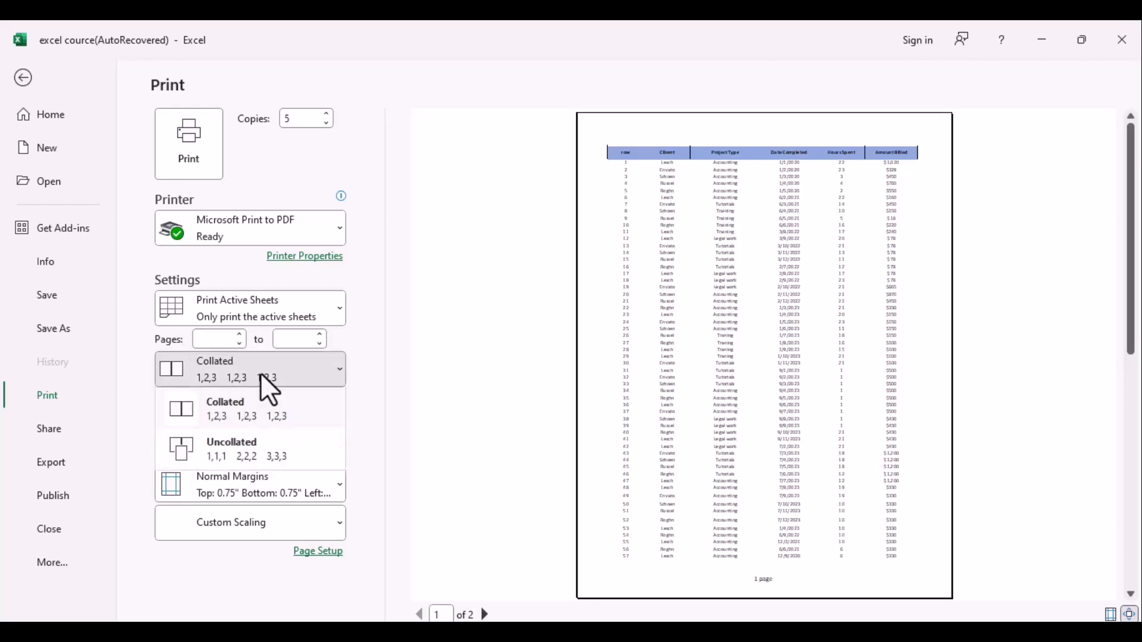
left_click(251, 413)
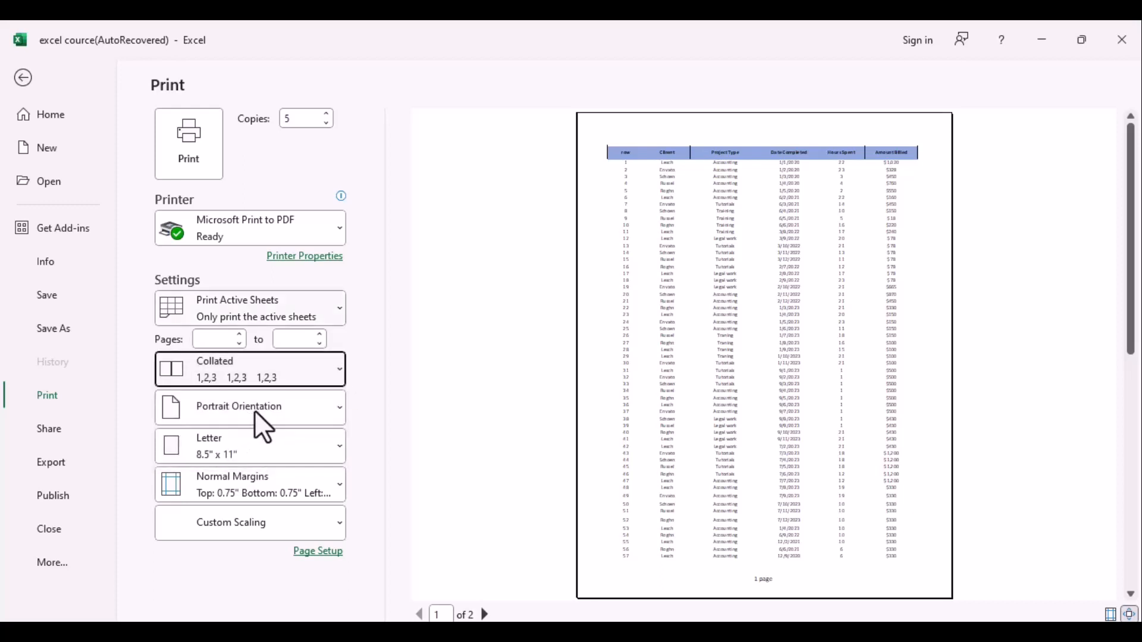
Preview the active sheet's second page, and switch the print scope to the entire workbook and view its second page.
left_click(340, 309)
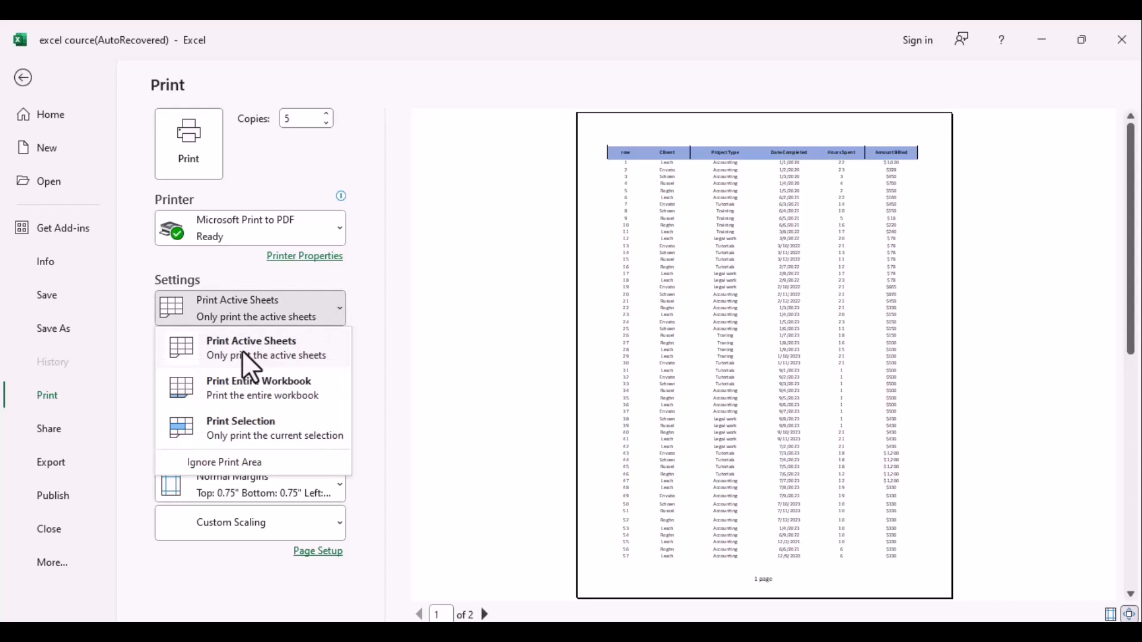
left_click(485, 614)
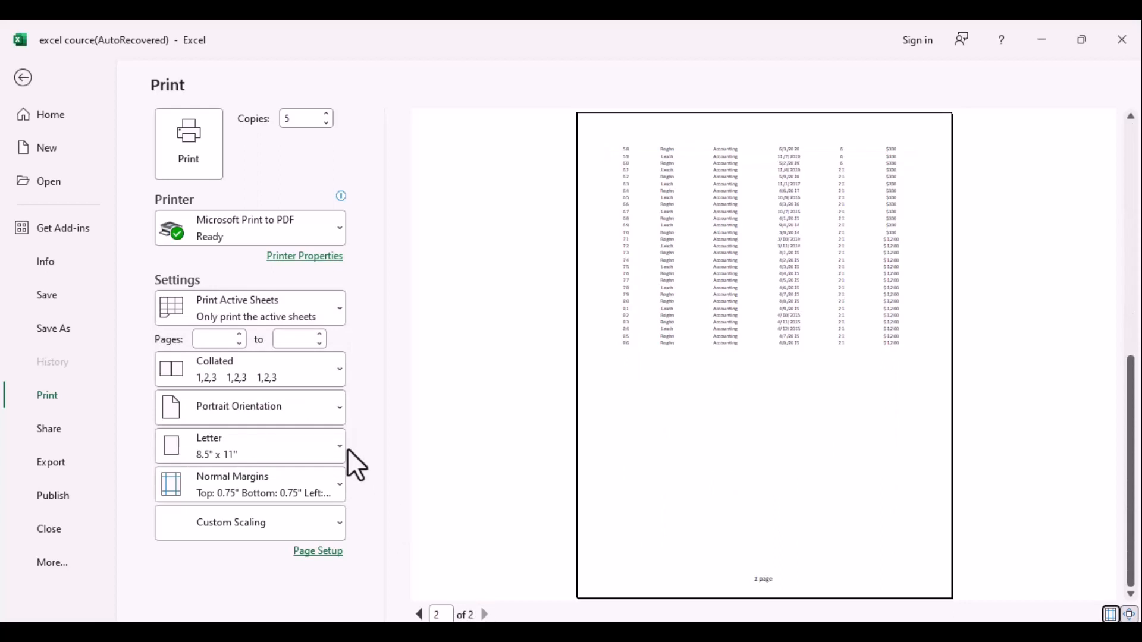
left_click(340, 310)
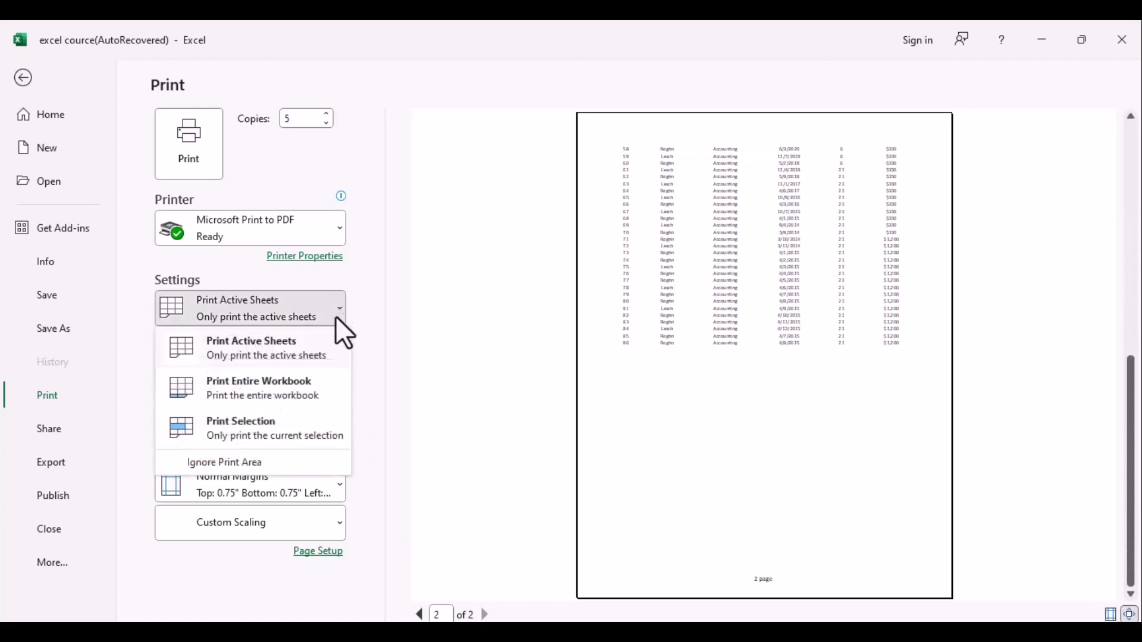
left_click(263, 394)
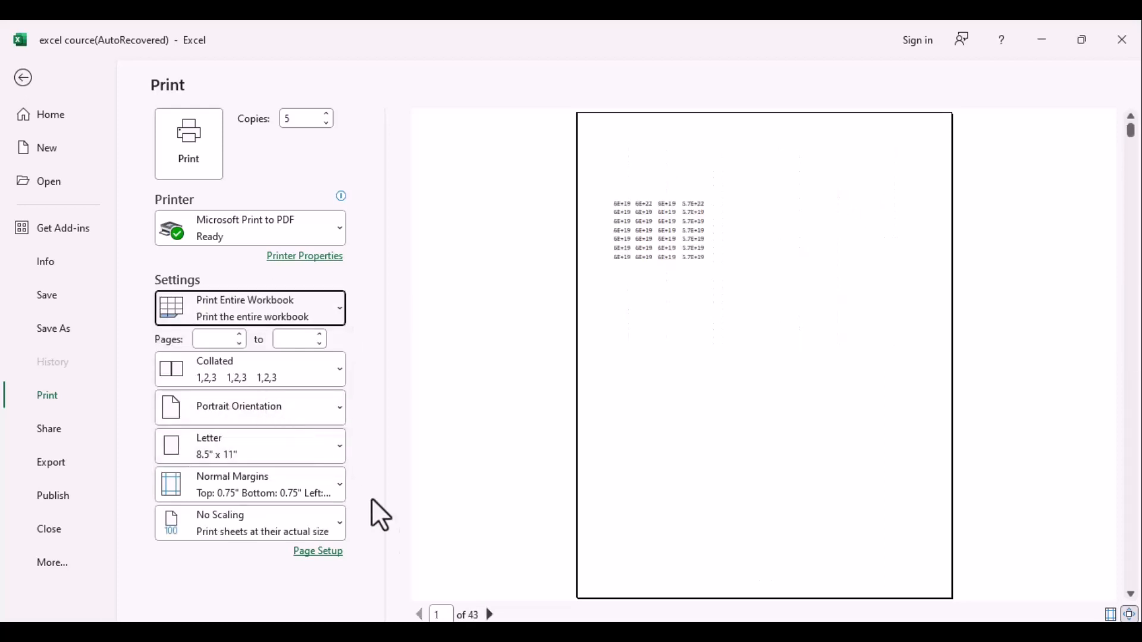
left_click(491, 615)
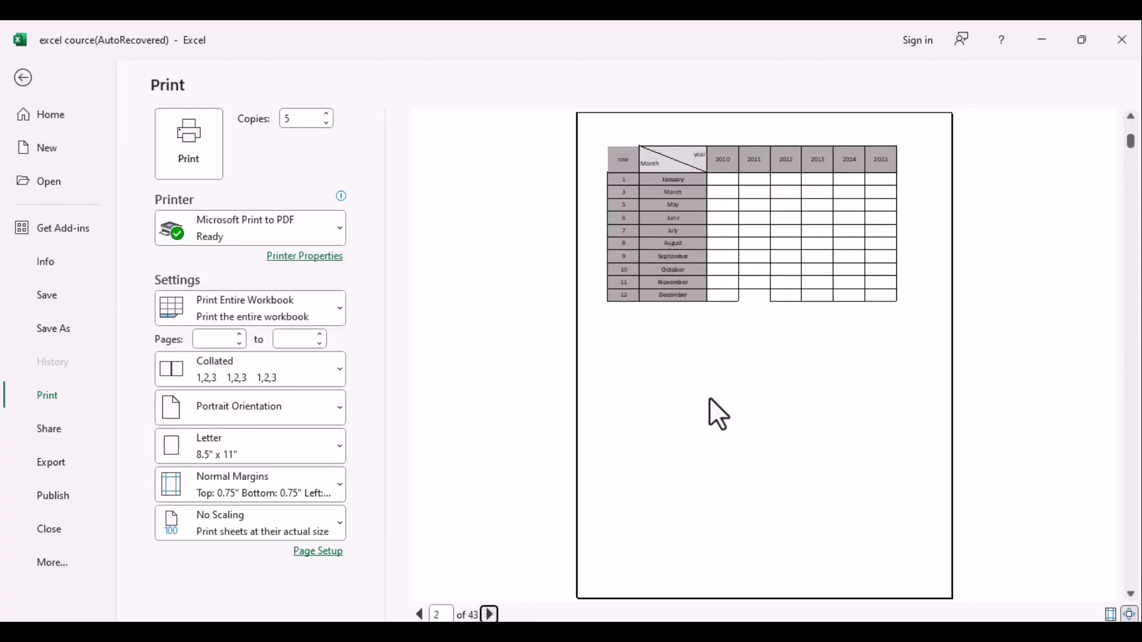
Set the print scope to print only the current selection.
left_click(339, 309)
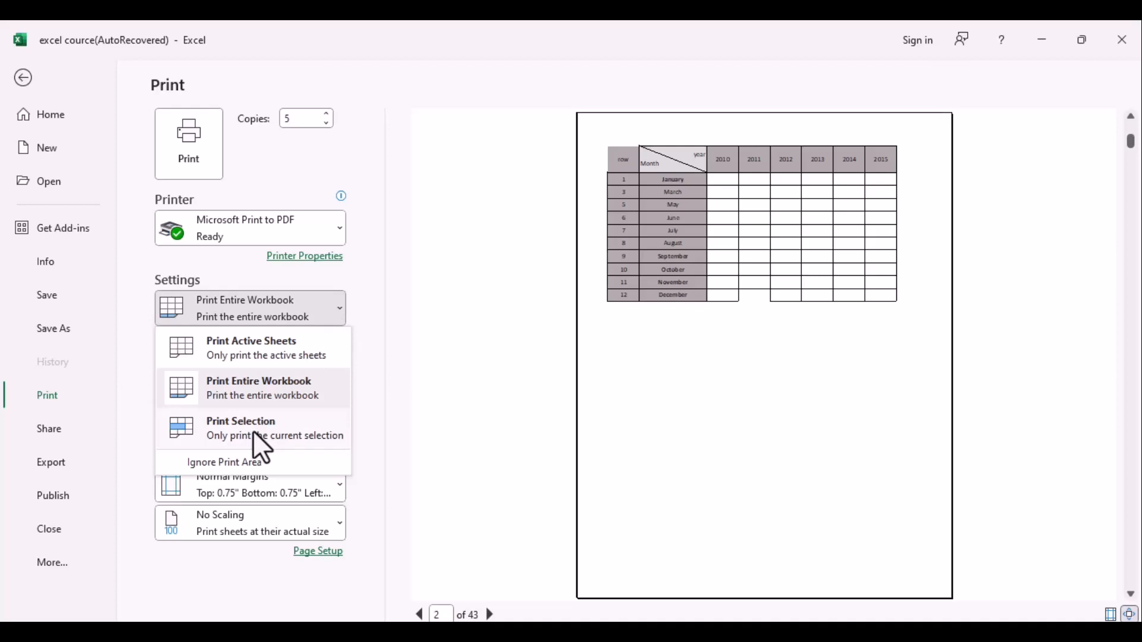
left_click(254, 432)
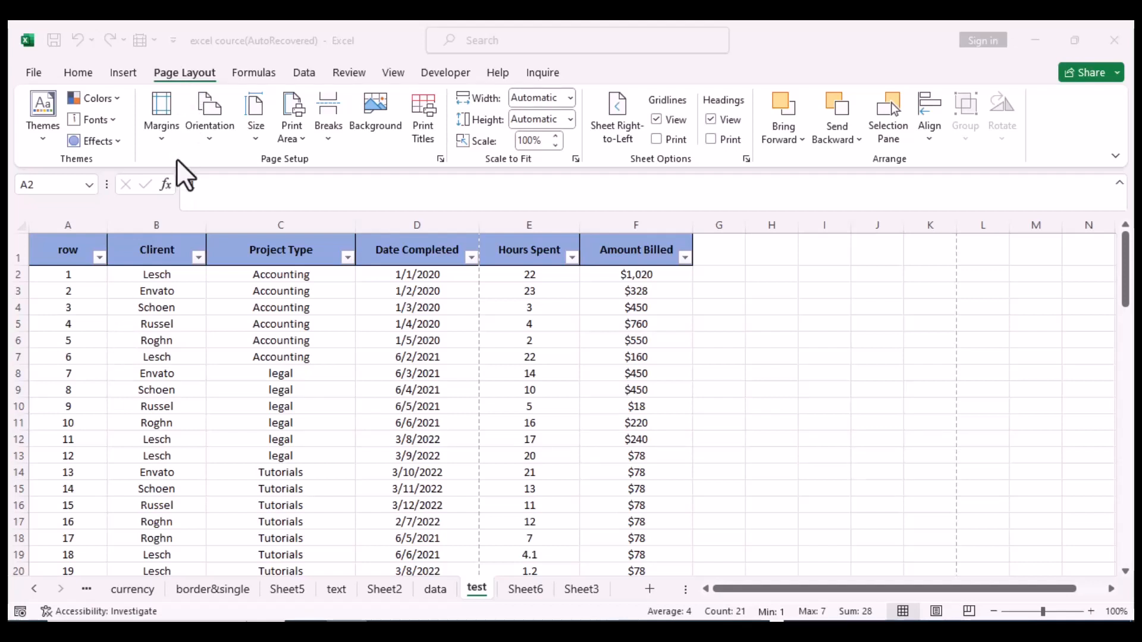
Set the range A2:C8 on the test sheet as the print area and check it in the print preview.
left_click(154, 312)
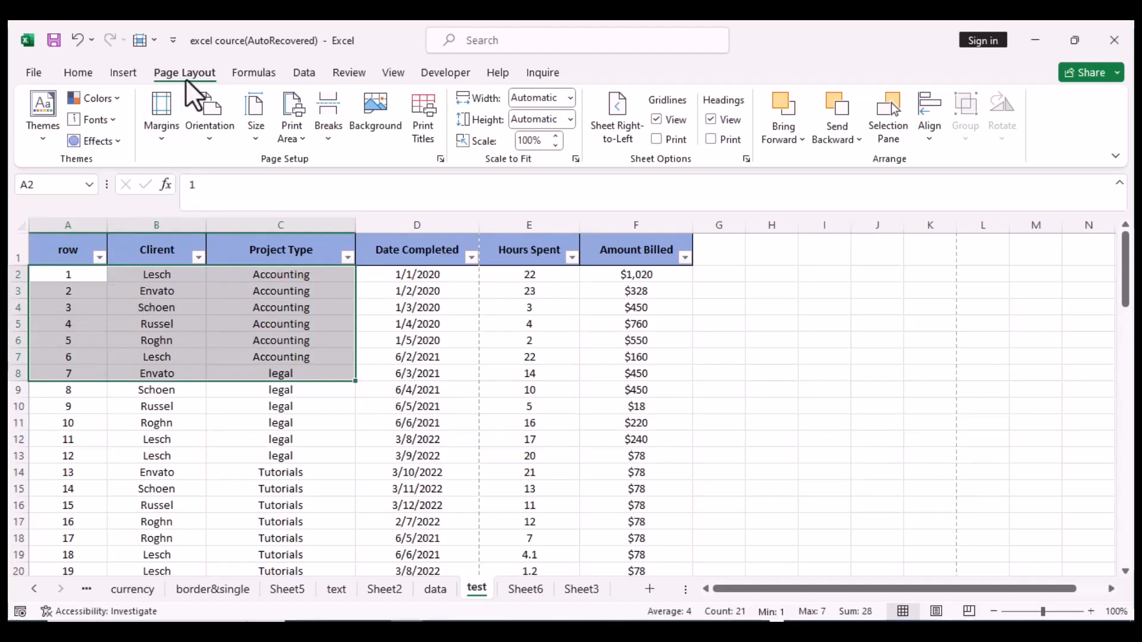
left_click(302, 139)
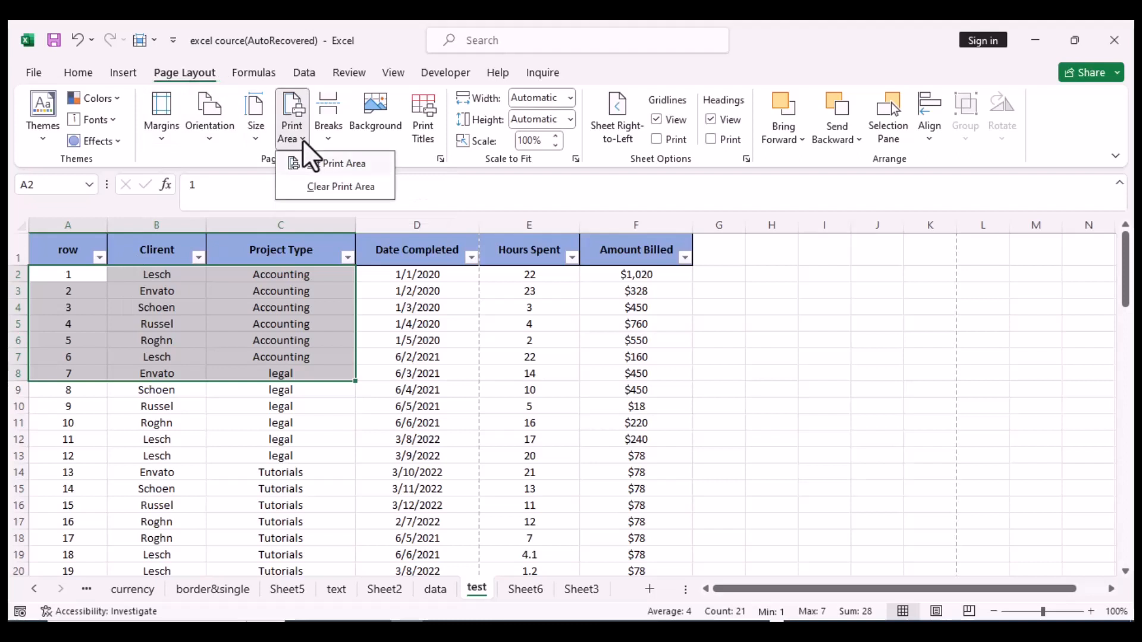
left_click(315, 166)
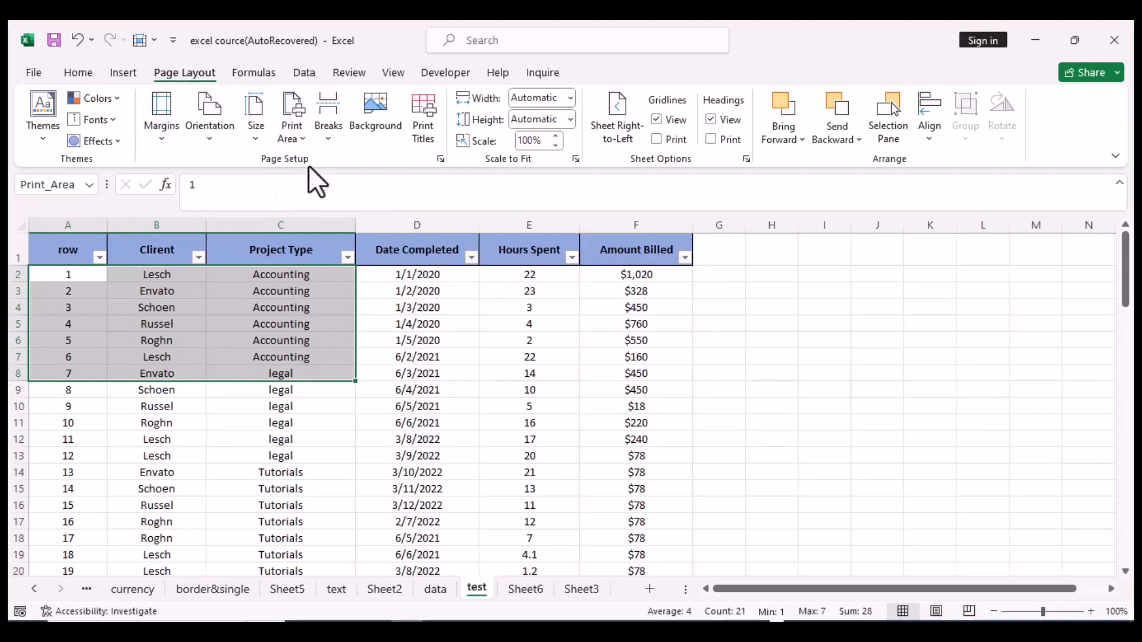
key("ctrl+p")
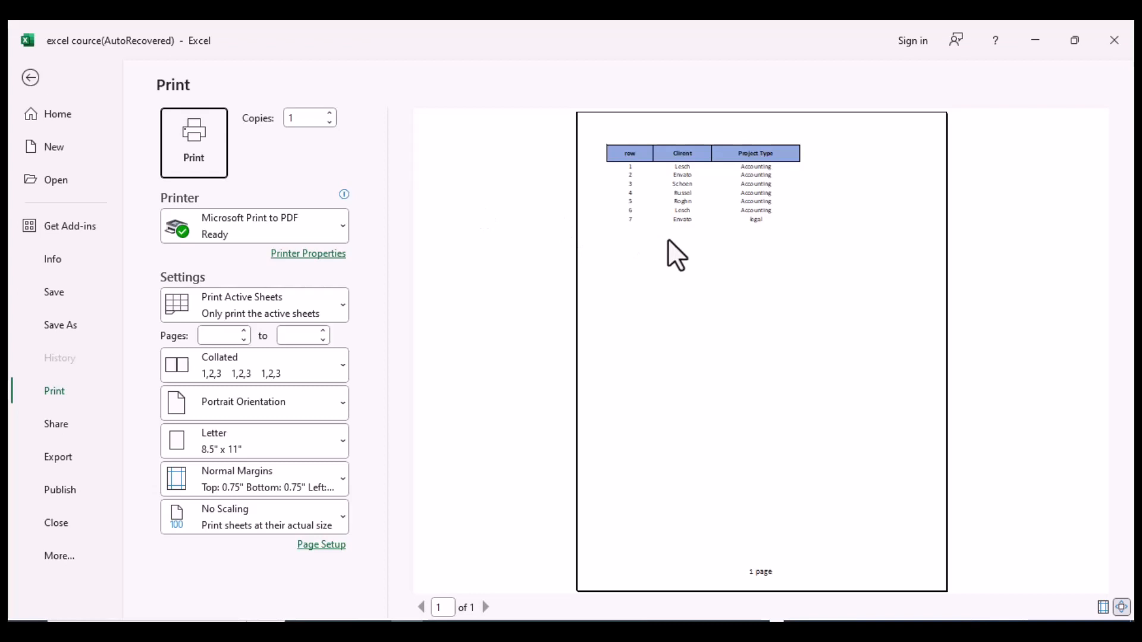
left_click(29, 80)
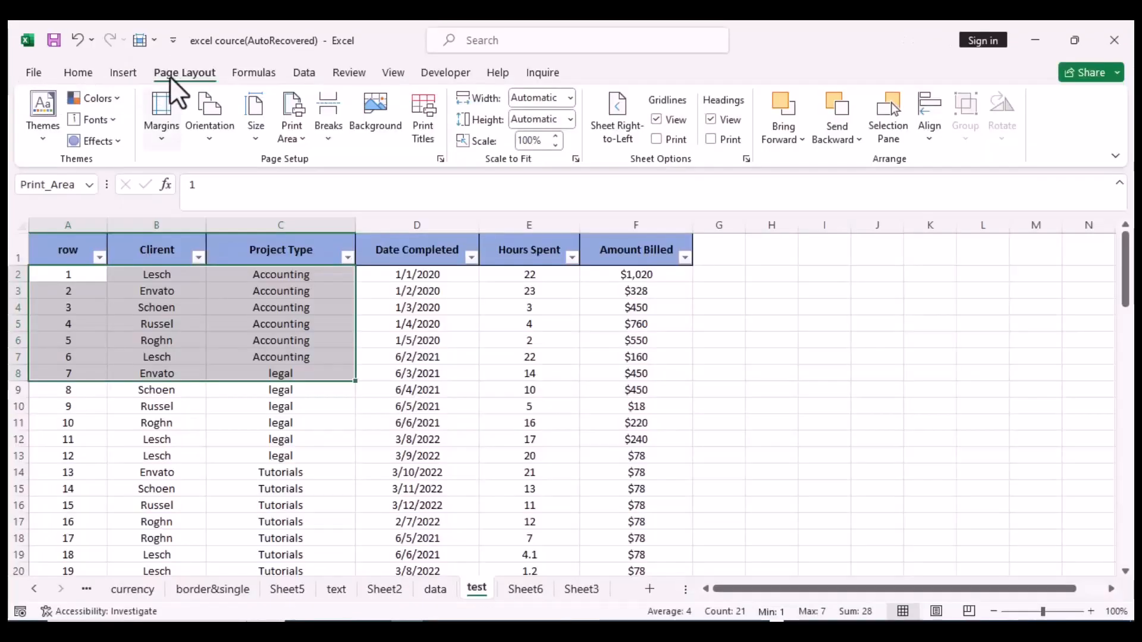
Review the Clear Print Area option and check the test sheet's print area again in the print preview.
left_click(298, 137)
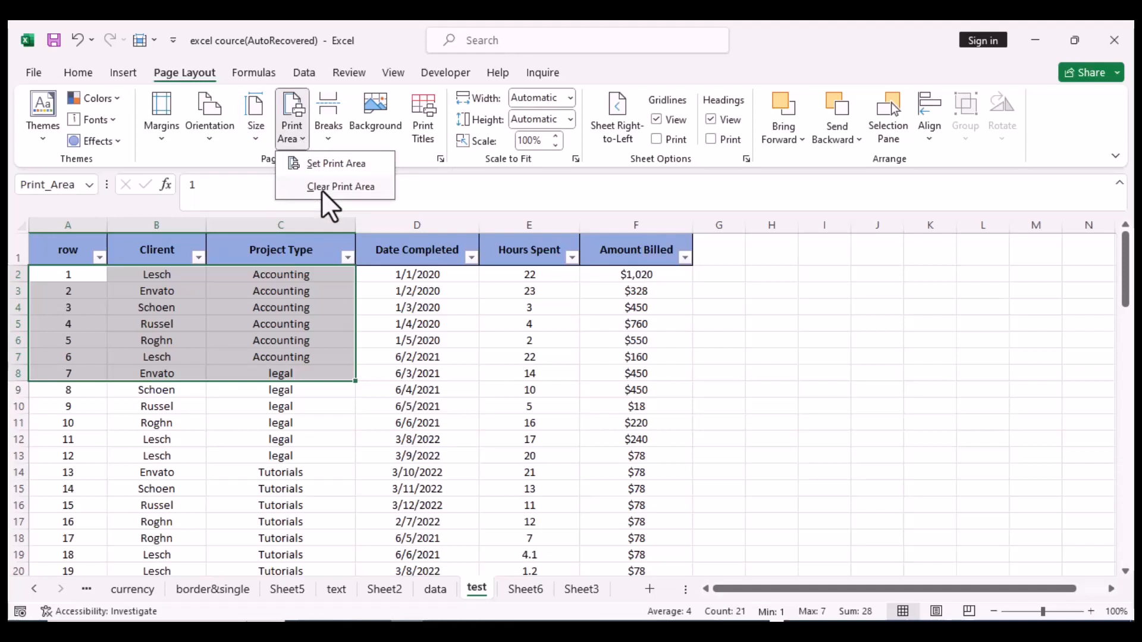
left_click(322, 190)
key("ctrl+p")
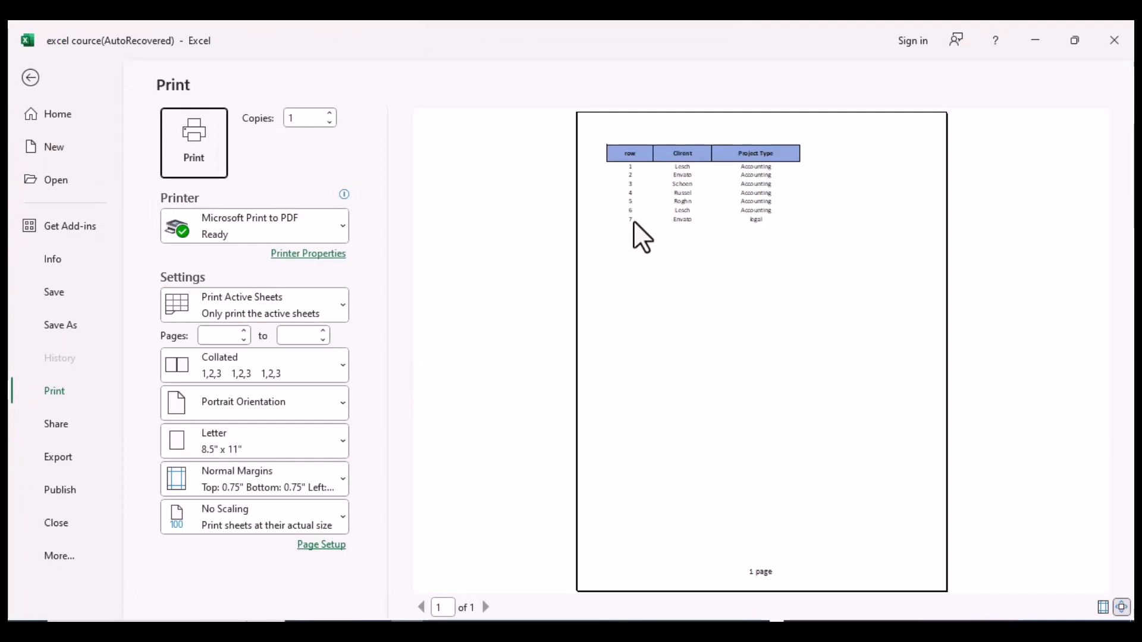
left_click(29, 78)
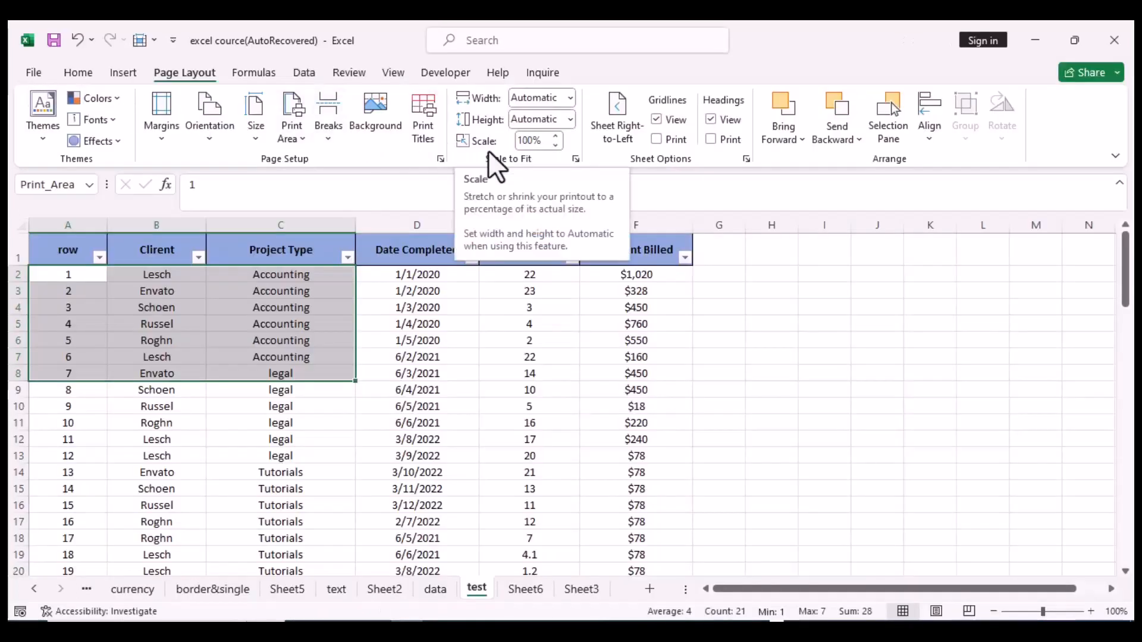
Set the test sheet's print scale to 150% and open its print preview.
left_click(554, 135)
left_click(555, 135)
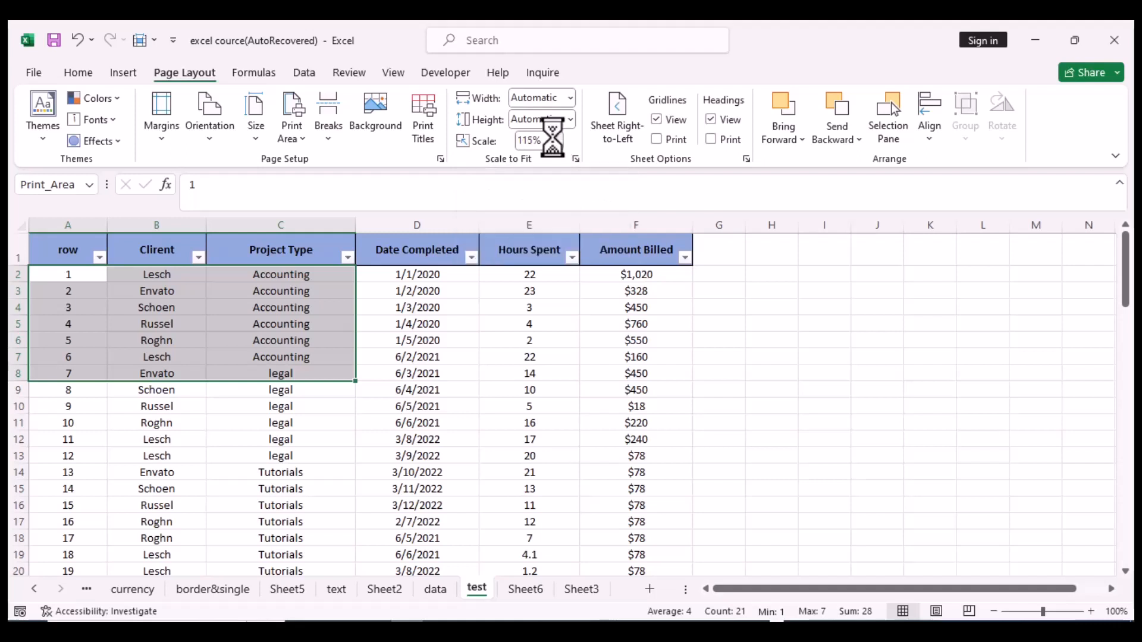
left_click(555, 136)
left_click(554, 135)
left_click(554, 136)
left_click(554, 136)
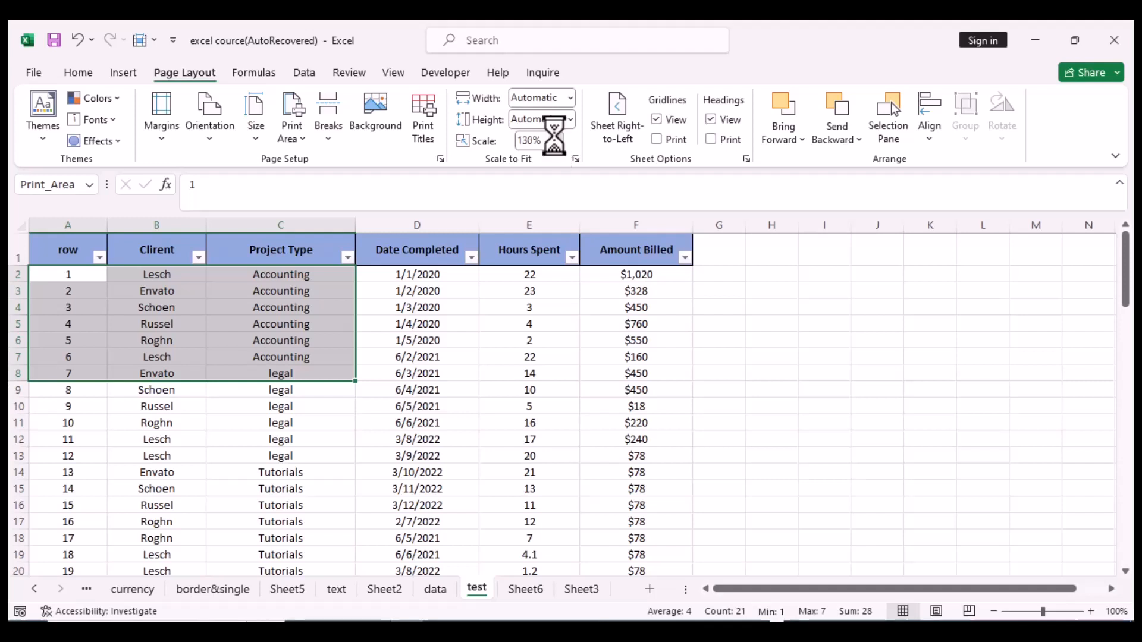
left_click(554, 136)
left_click(555, 136)
left_click(554, 136)
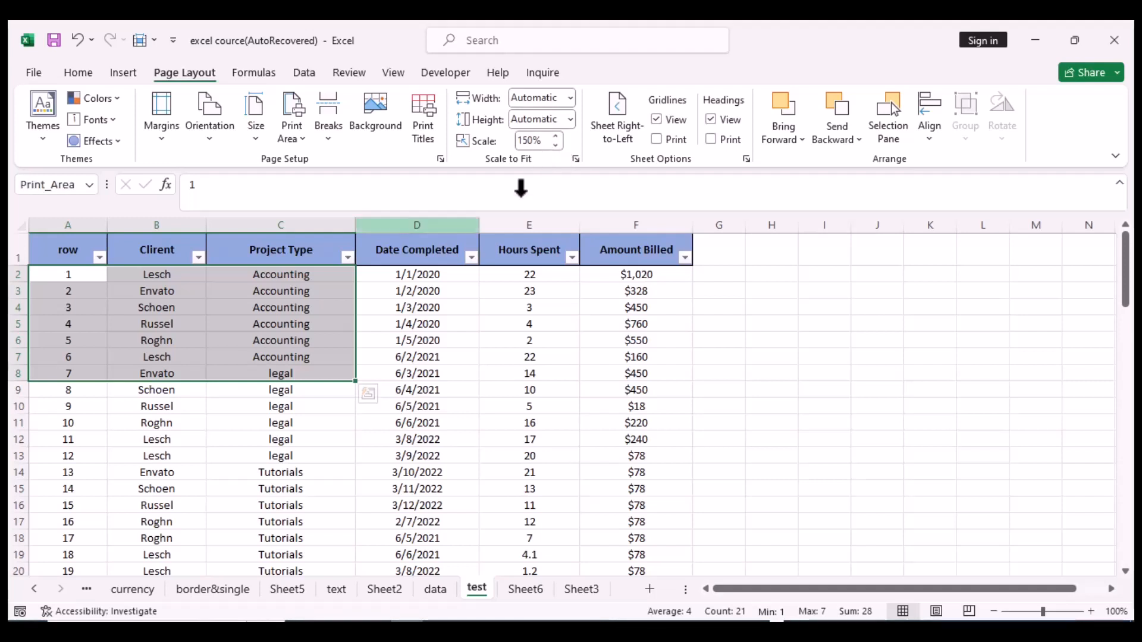
key("ctrl+p")
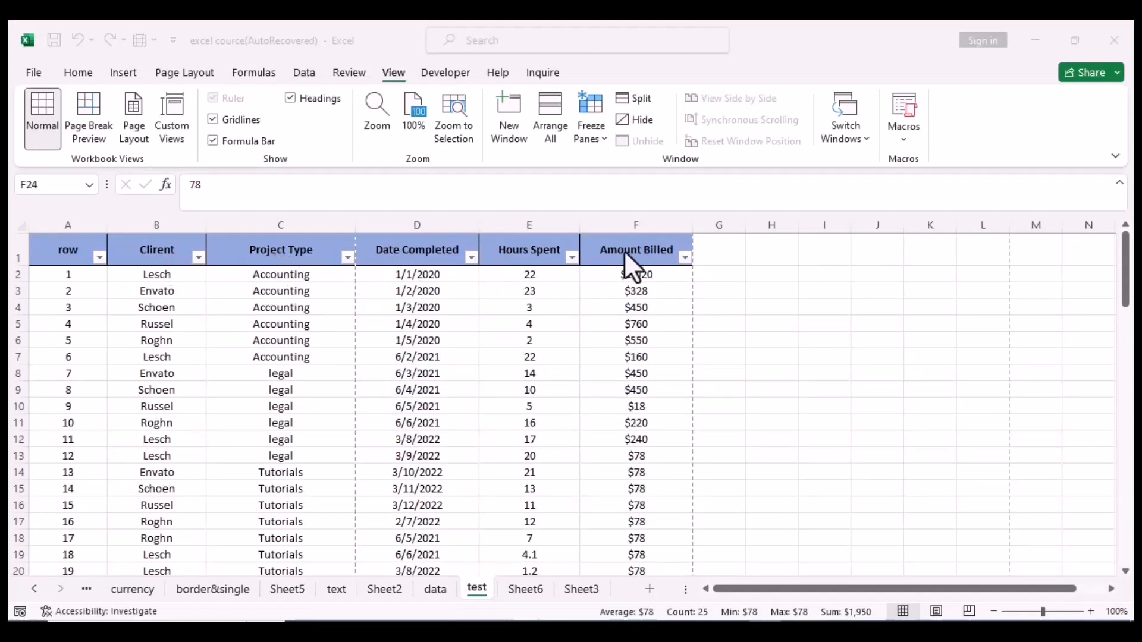
Freeze the top row of the test sheet to keep the column headings in view while scrolling.
left_click(1124, 278)
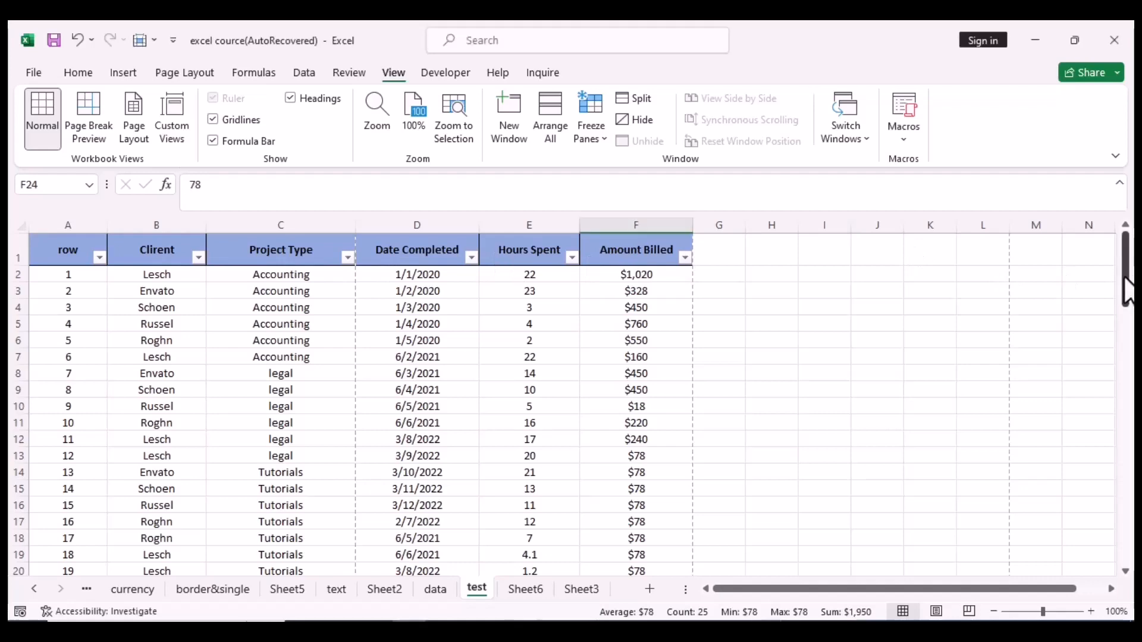
mouse_move(1124, 279)
left_mouse_down()
mouse_move(1126, 386)
mouse_move(1126, 271)
left_mouse_up()
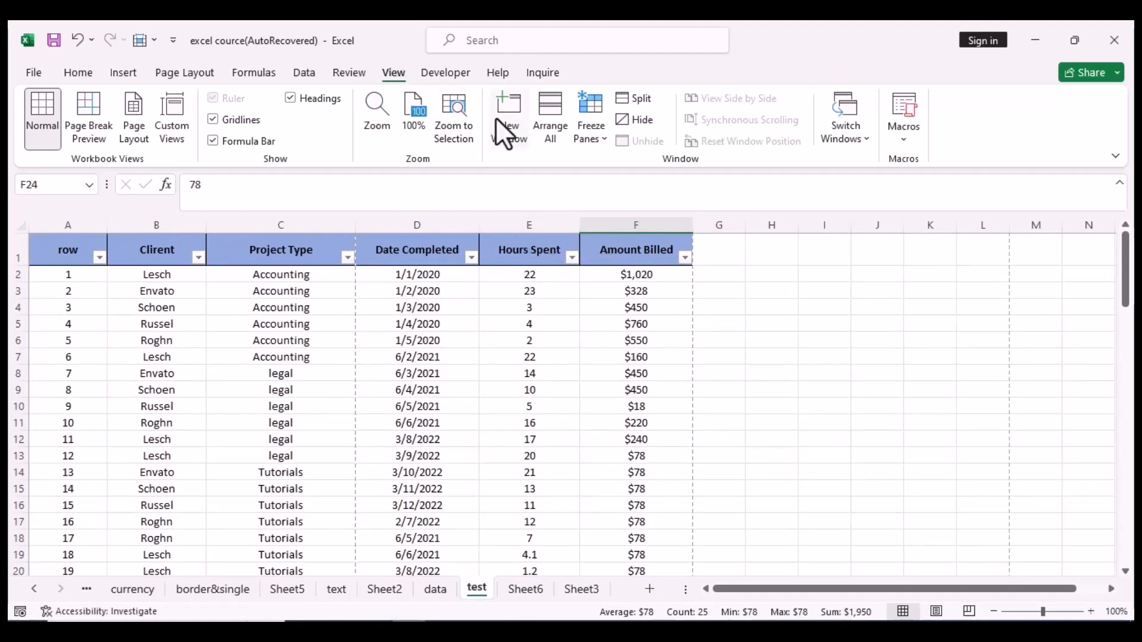
left_click(604, 140)
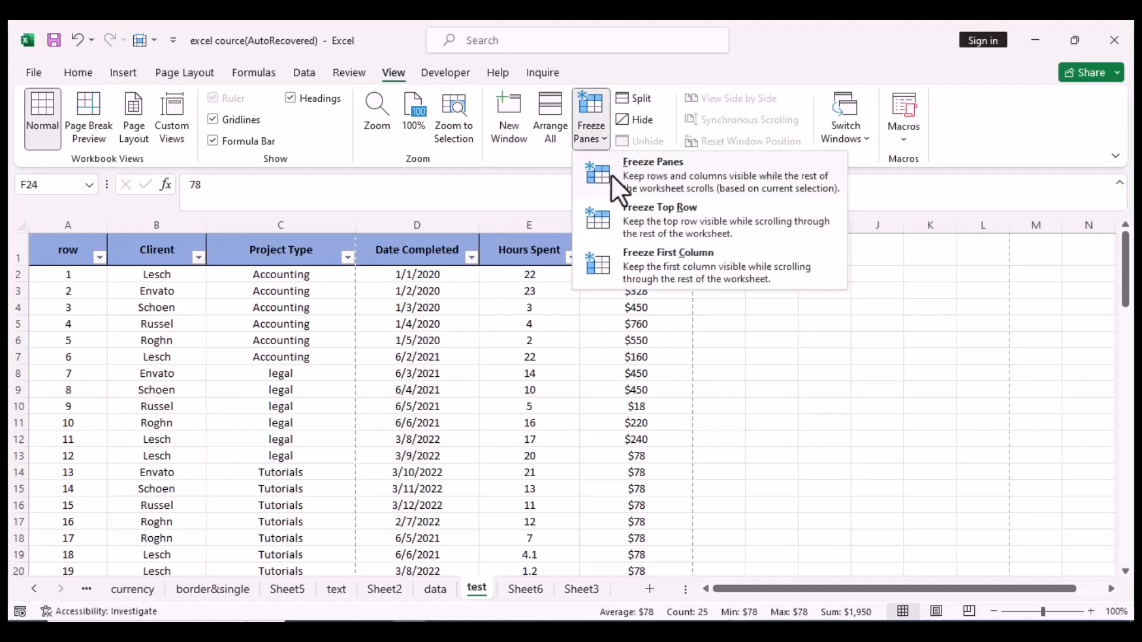
left_click(652, 217)
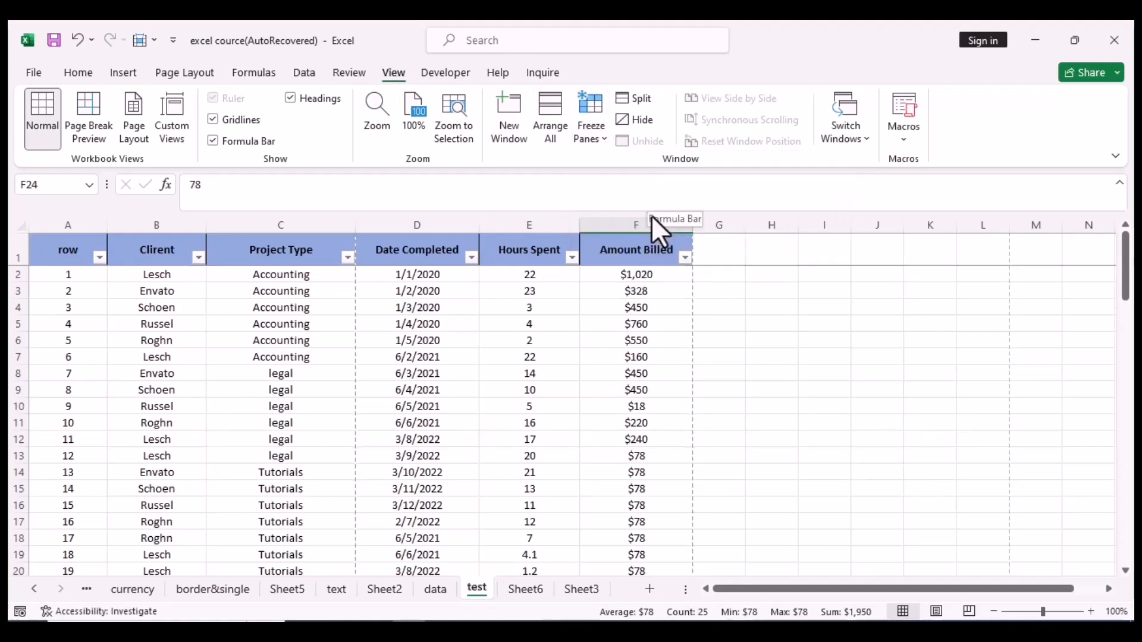
mouse_move(1126, 277)
left_mouse_down()
mouse_move(1126, 354)
mouse_move(1127, 268)
left_mouse_up()
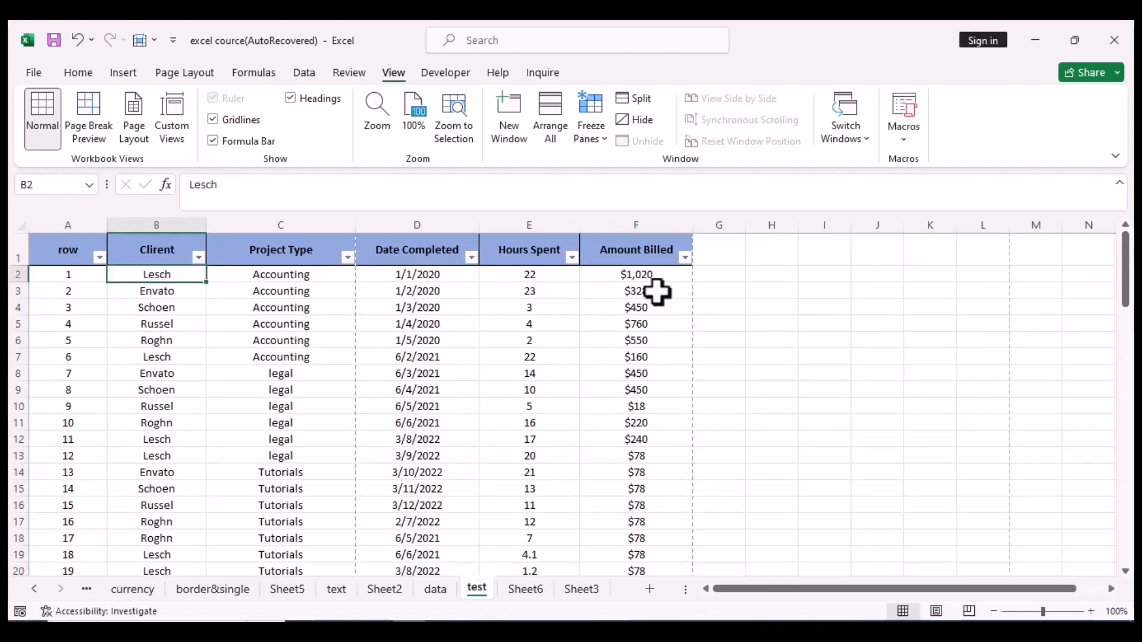
left_click(595, 137)
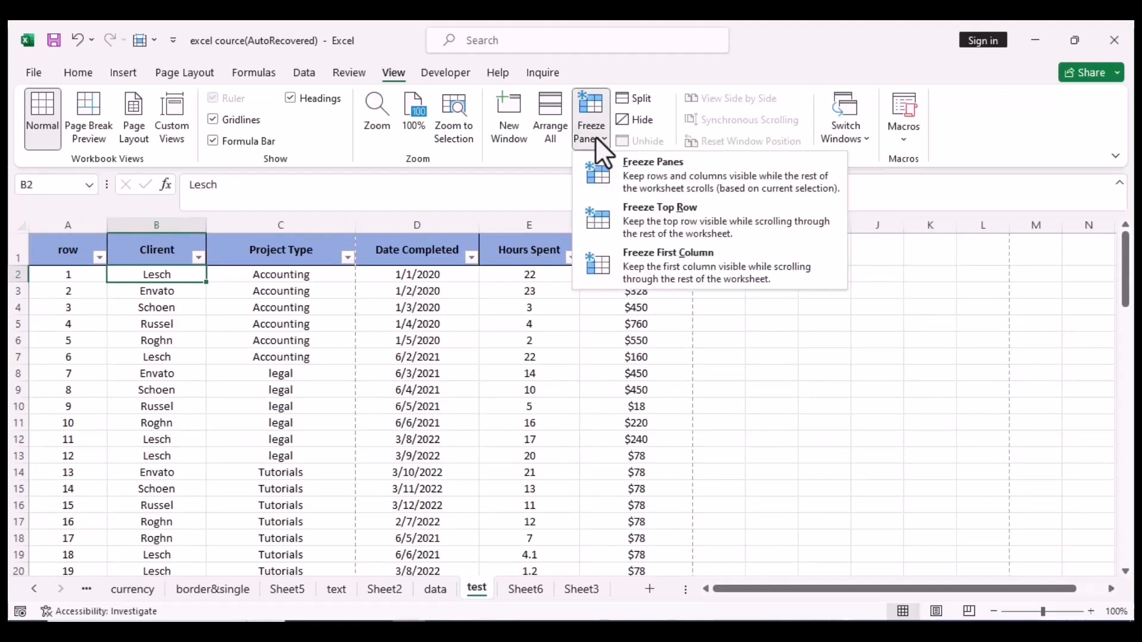
left_click(667, 219)
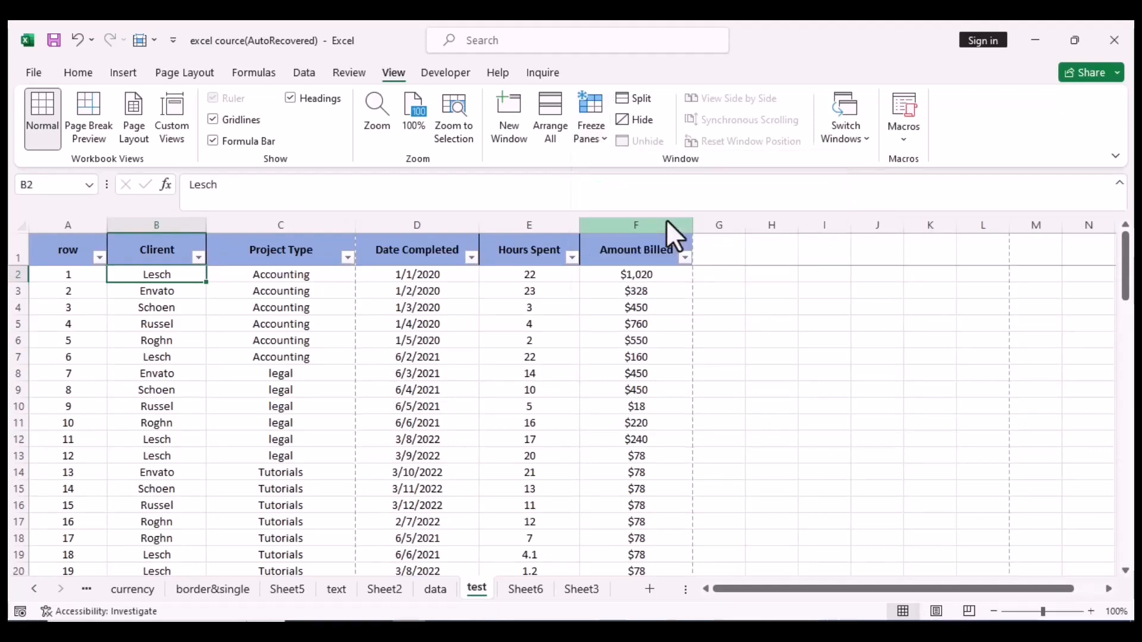
Preview the first three printed pages of the test sheet to check where the heading row prints.
key("ctrl+p")
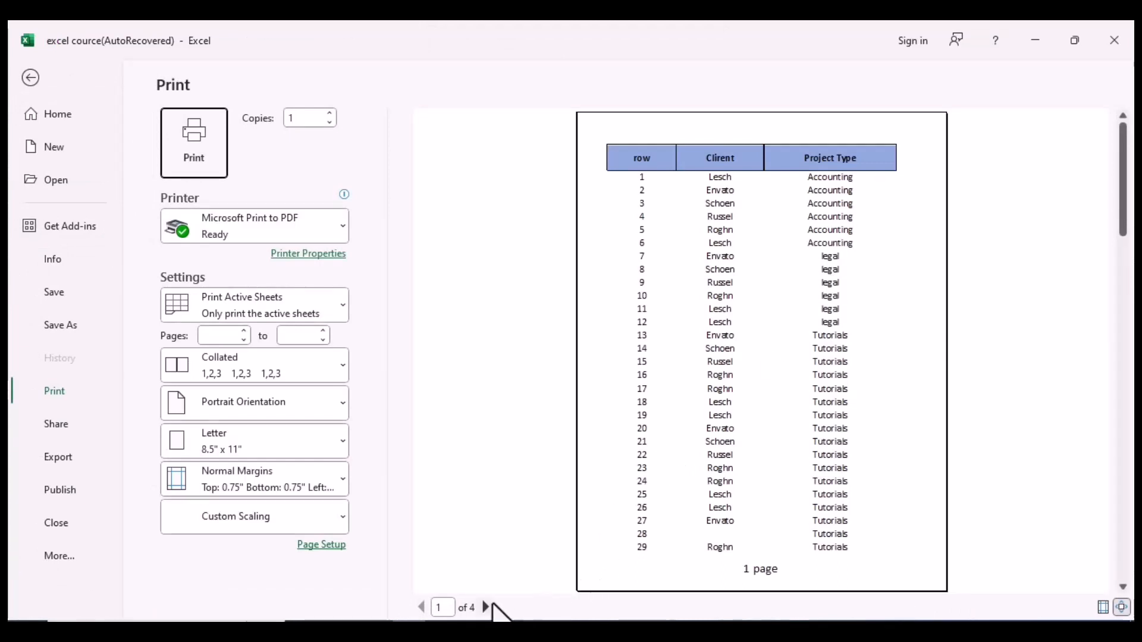
left_click(486, 607)
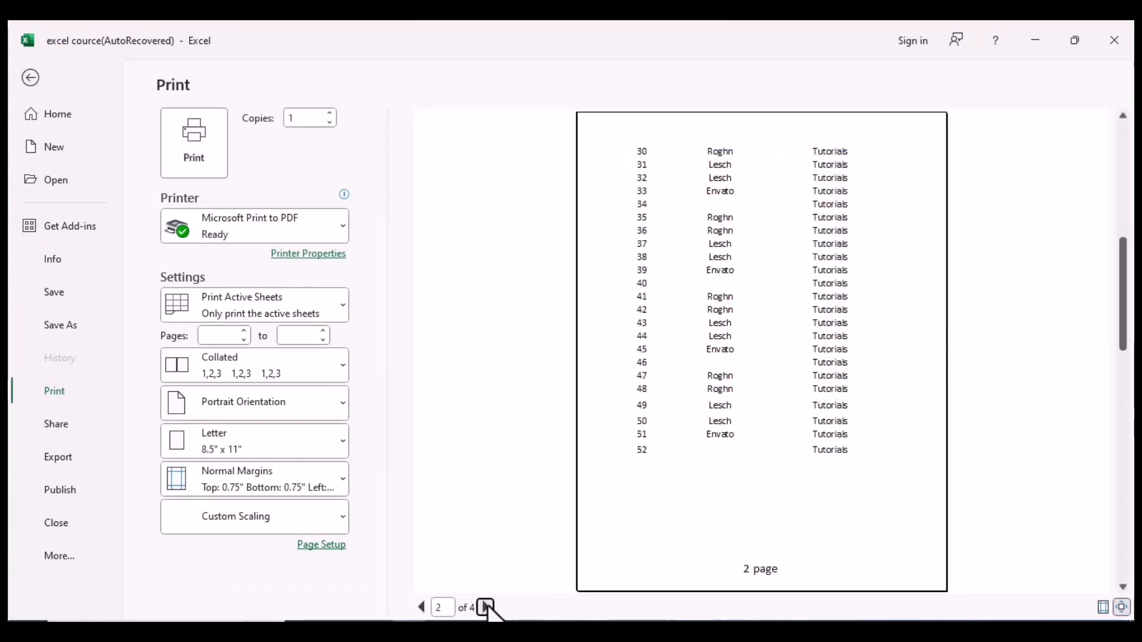
left_click(486, 606)
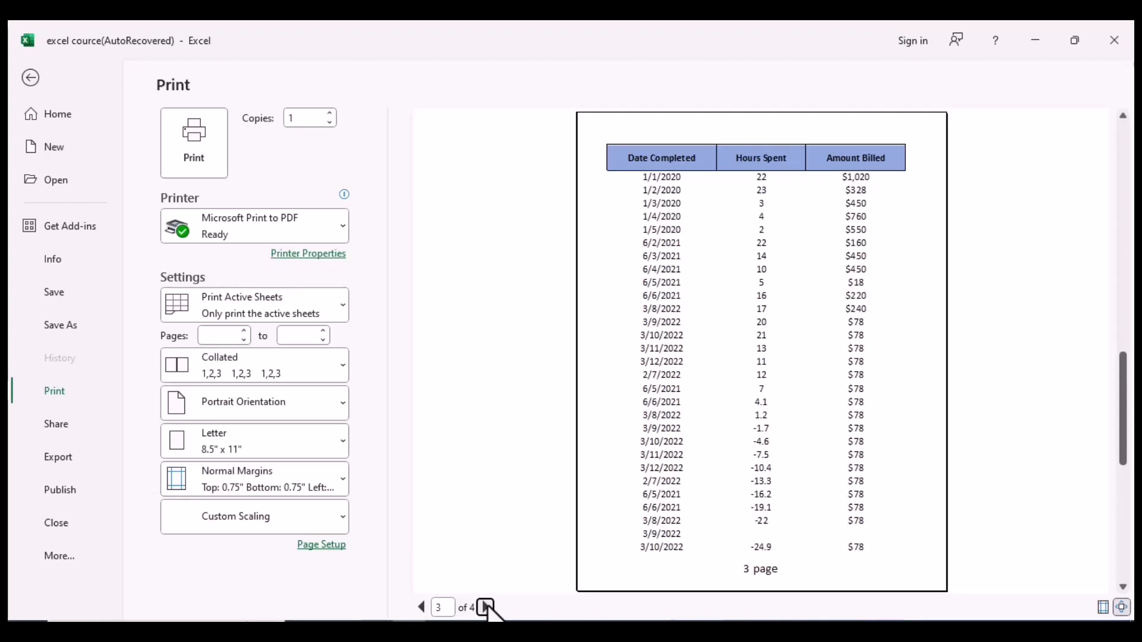
left_click(30, 78)
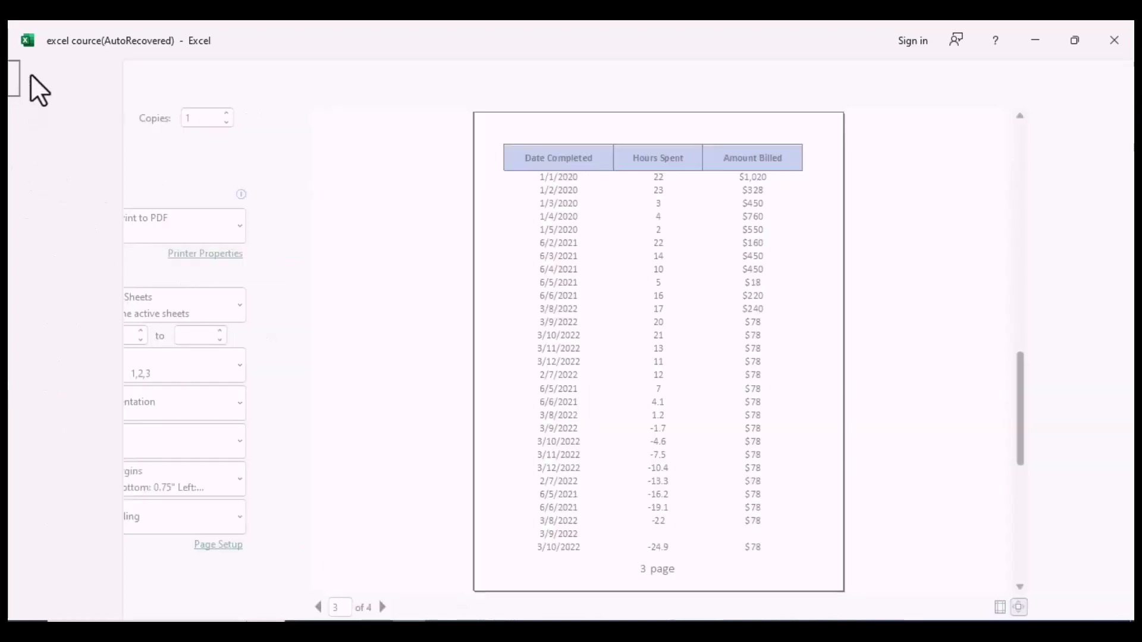
Set row 1 ($1:$1) as the print title row to repeat at the top of each page.
left_click(176, 78)
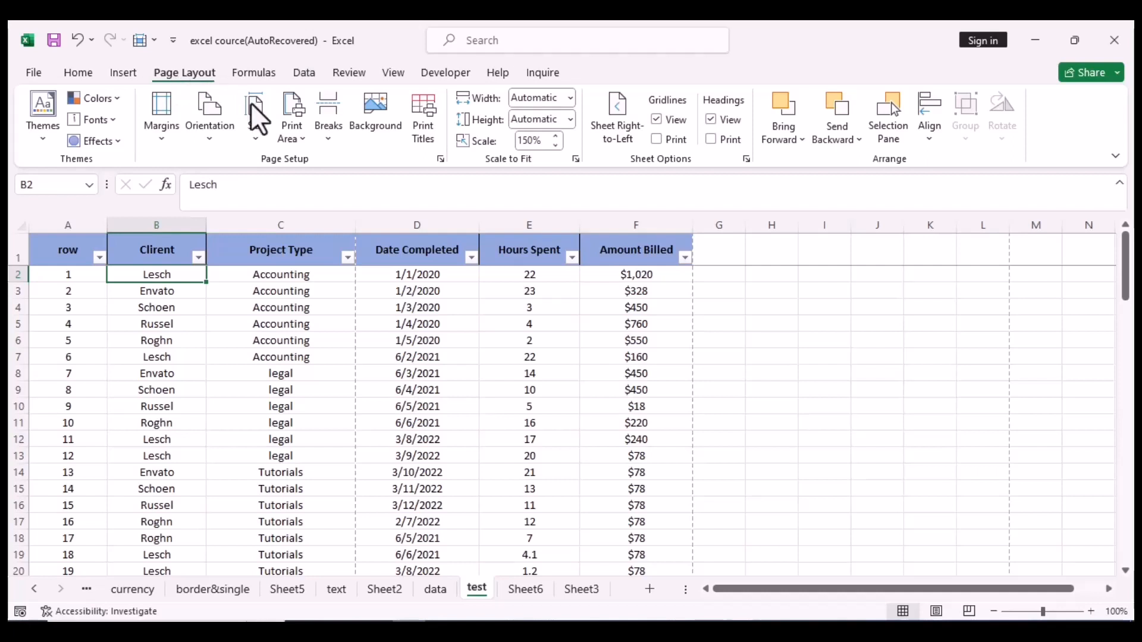
left_click(428, 137)
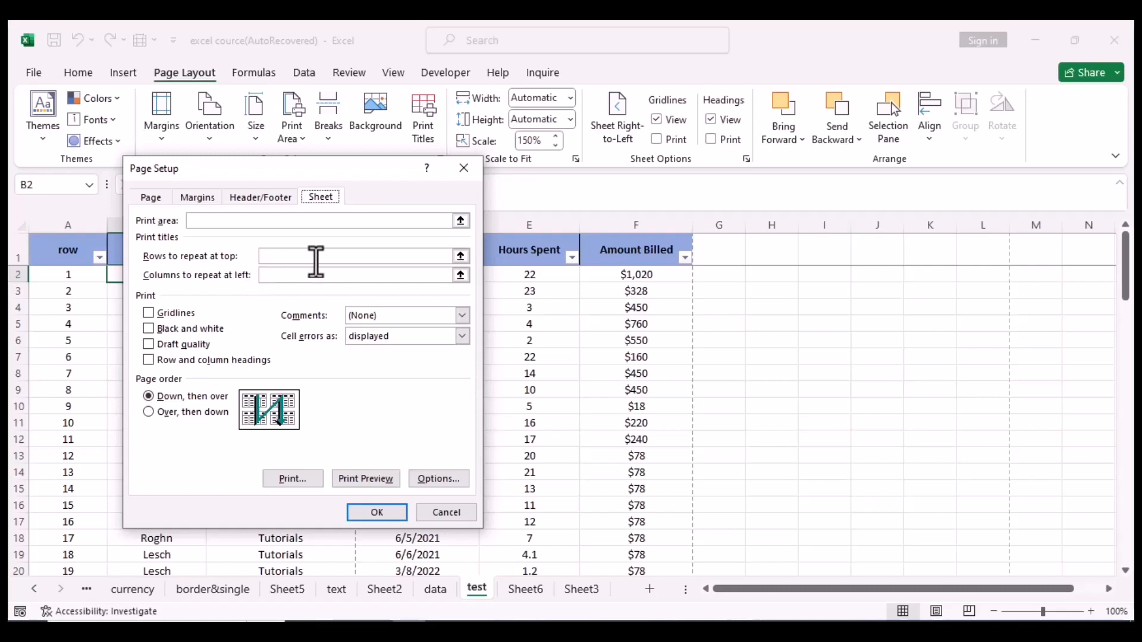
left_click(461, 255)
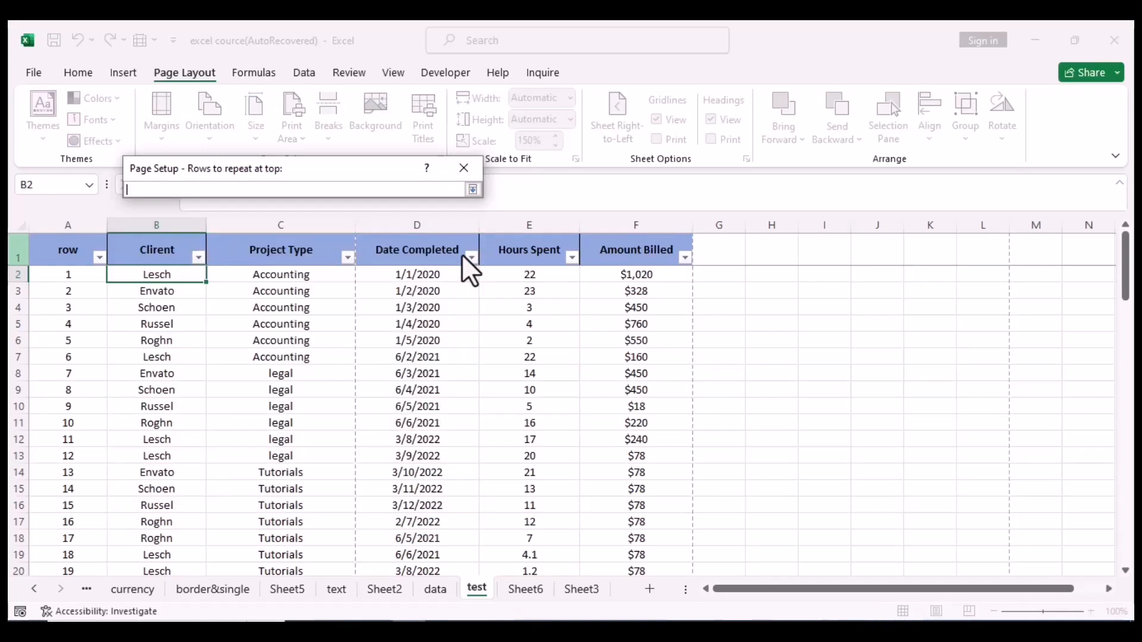
left_click_drag(59, 252, 622, 258)
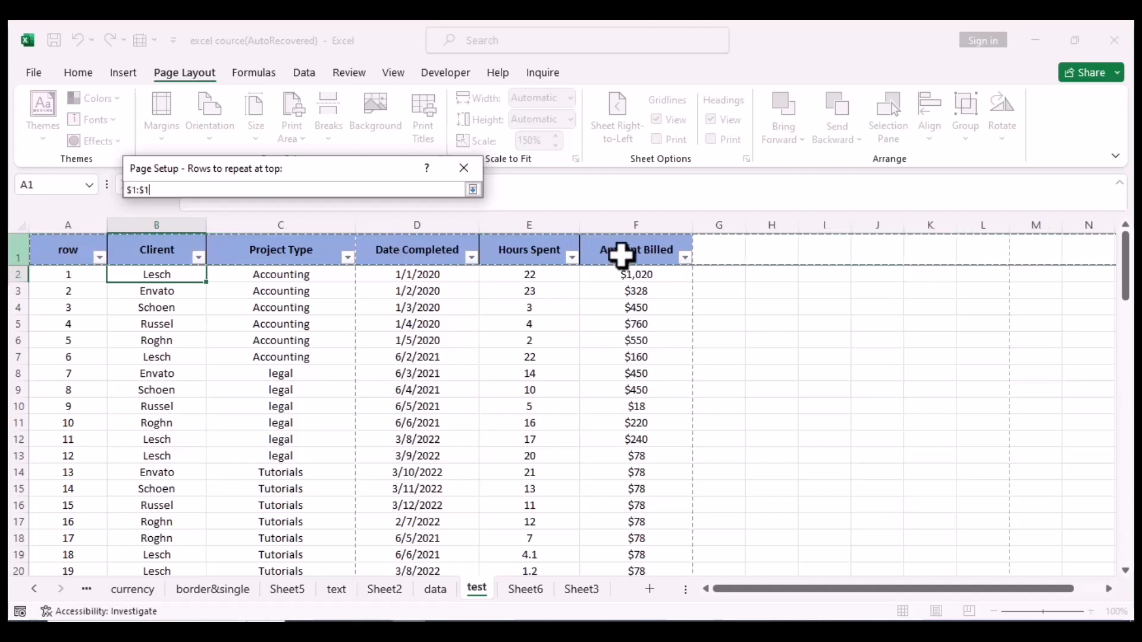
left_click(472, 189)
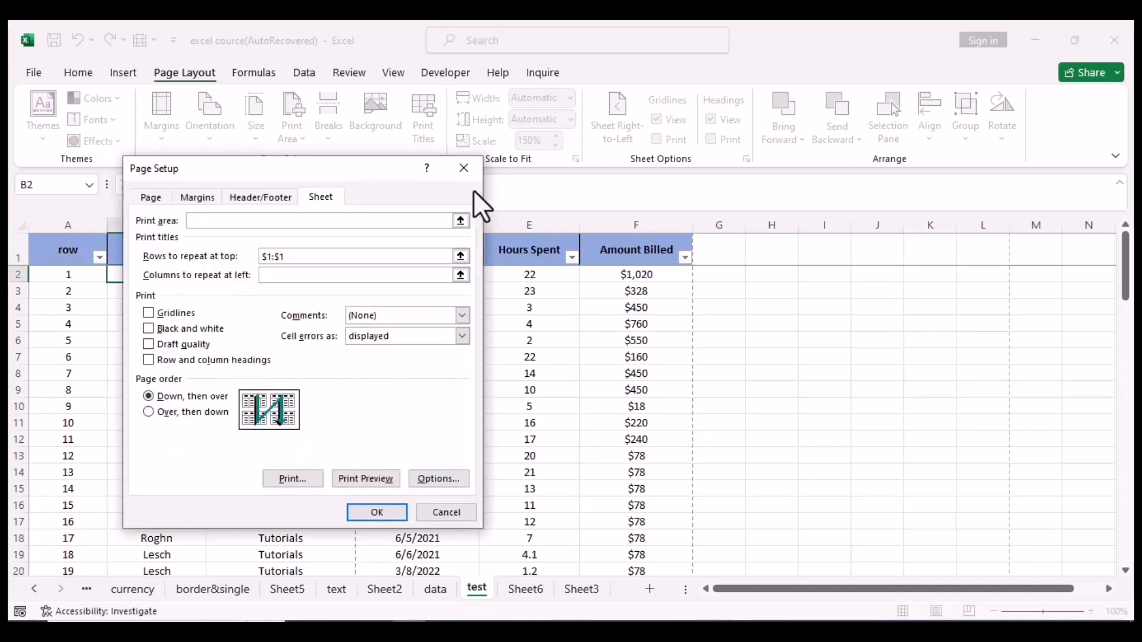
Go through the print preview from the first to the fourth page to check the repeated heading row.
left_click(354, 479)
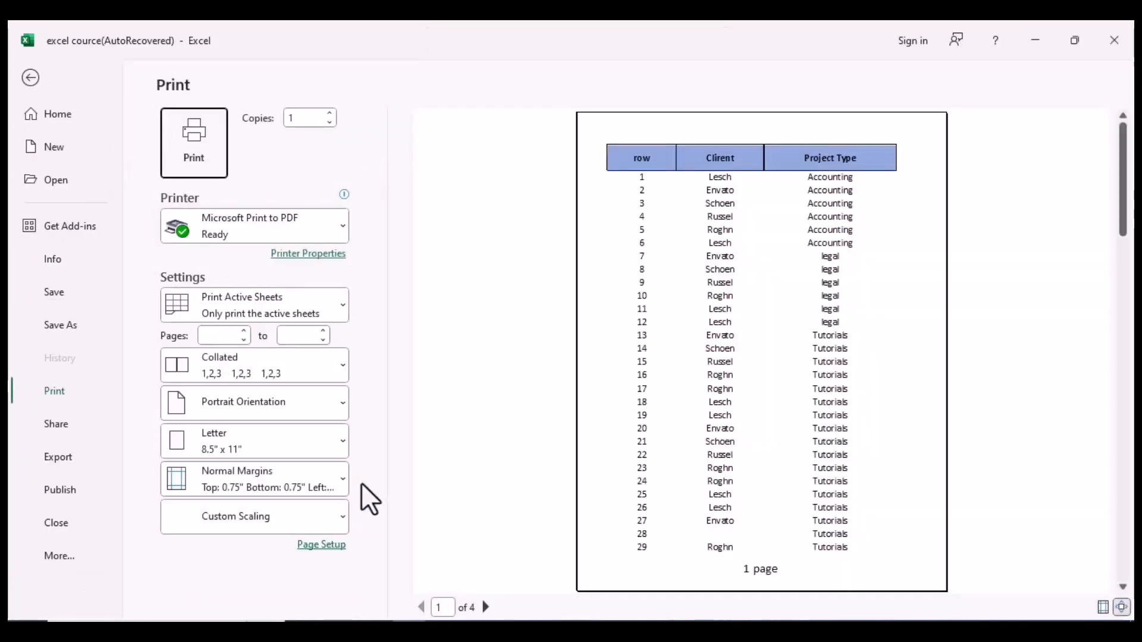
left_click(485, 607)
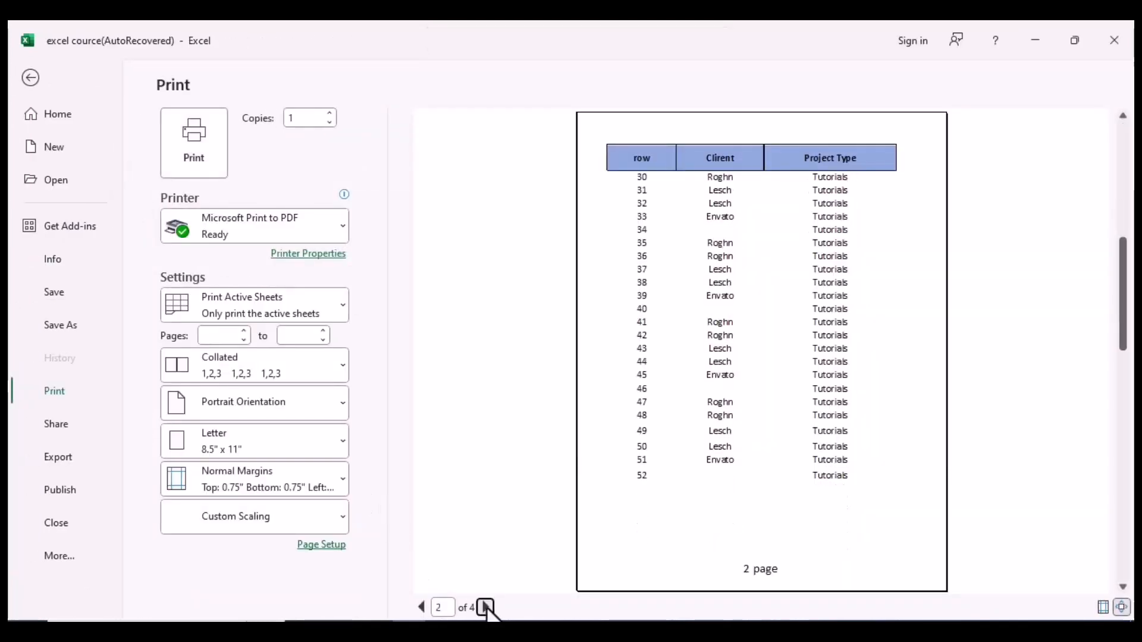
left_click(485, 607)
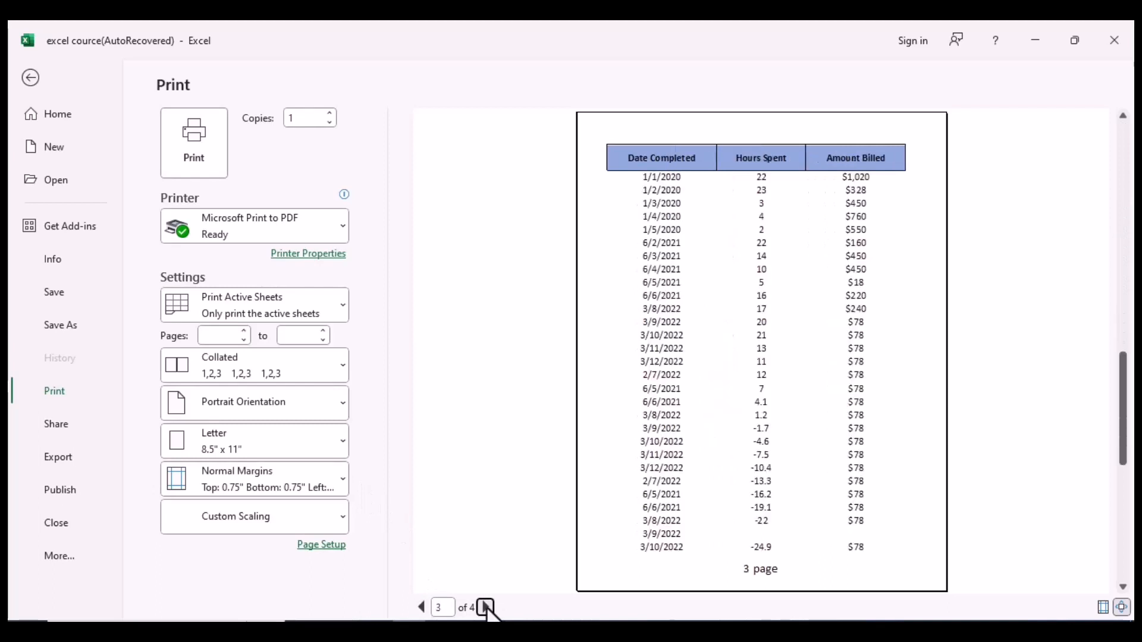
left_click(485, 607)
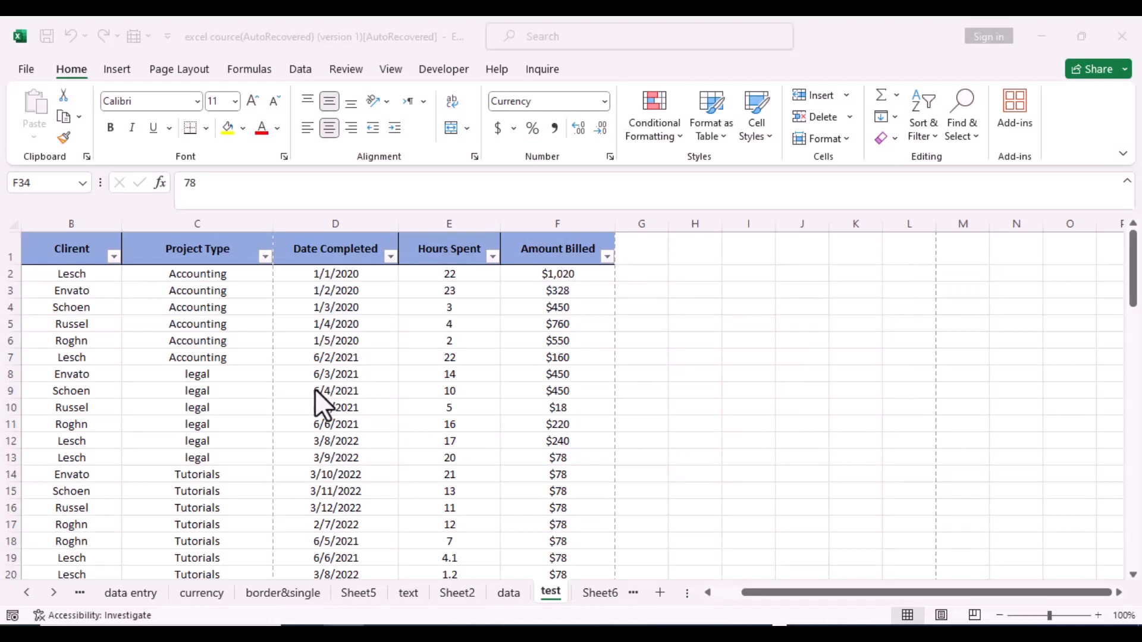
Insert the picture logo-no-background_11zon into the center header section of the test sheet in Page Layout view.
left_click(941, 615)
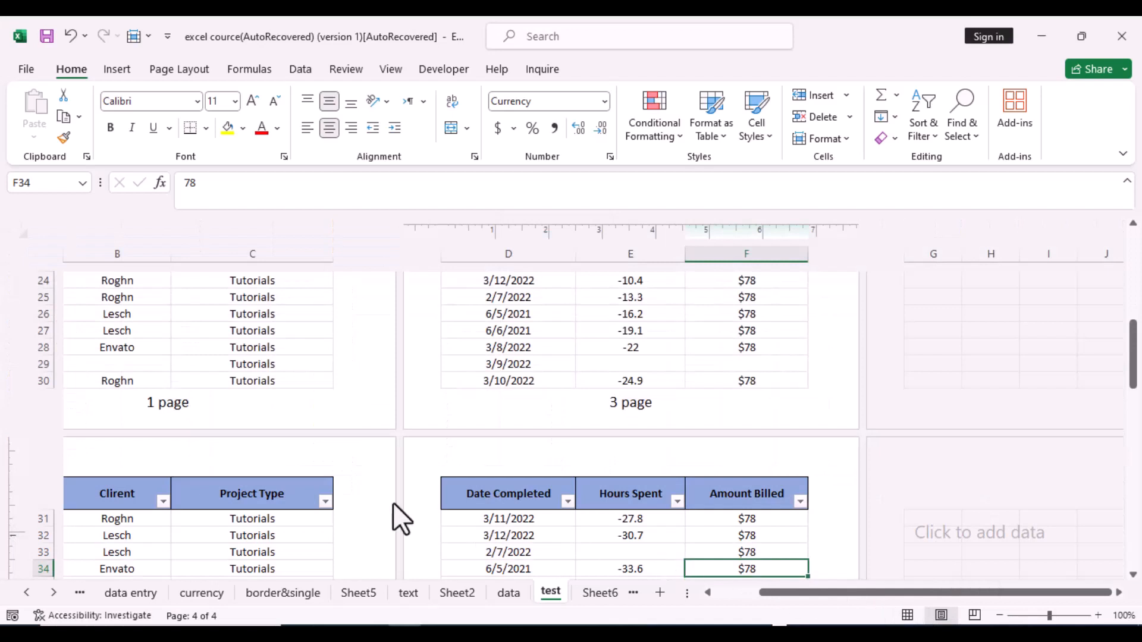
left_click(175, 463)
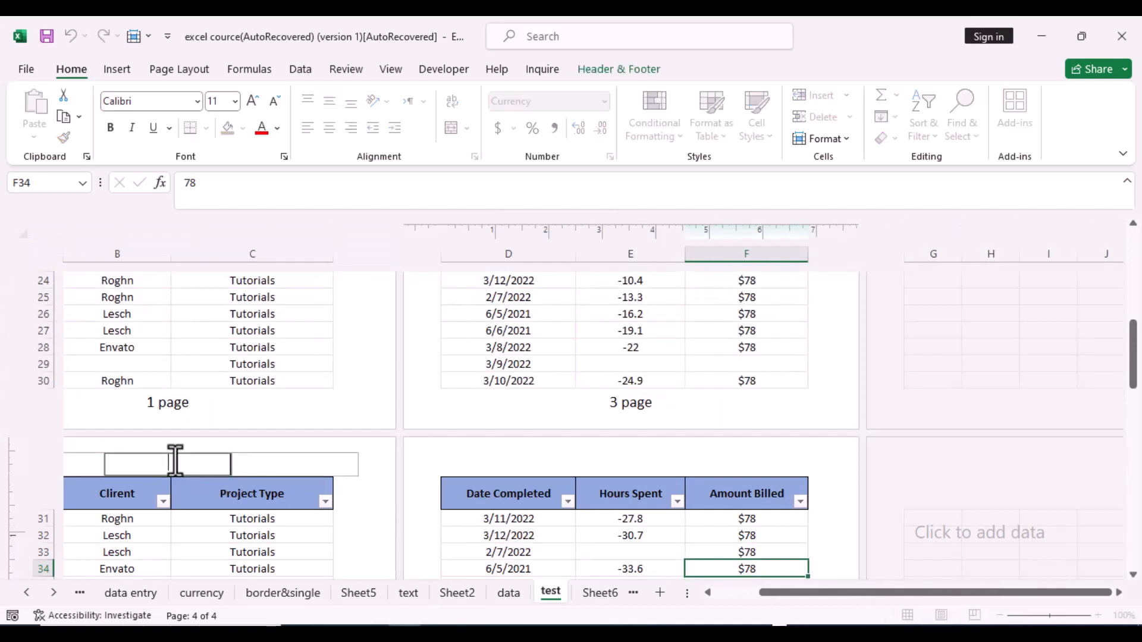
left_click(609, 68)
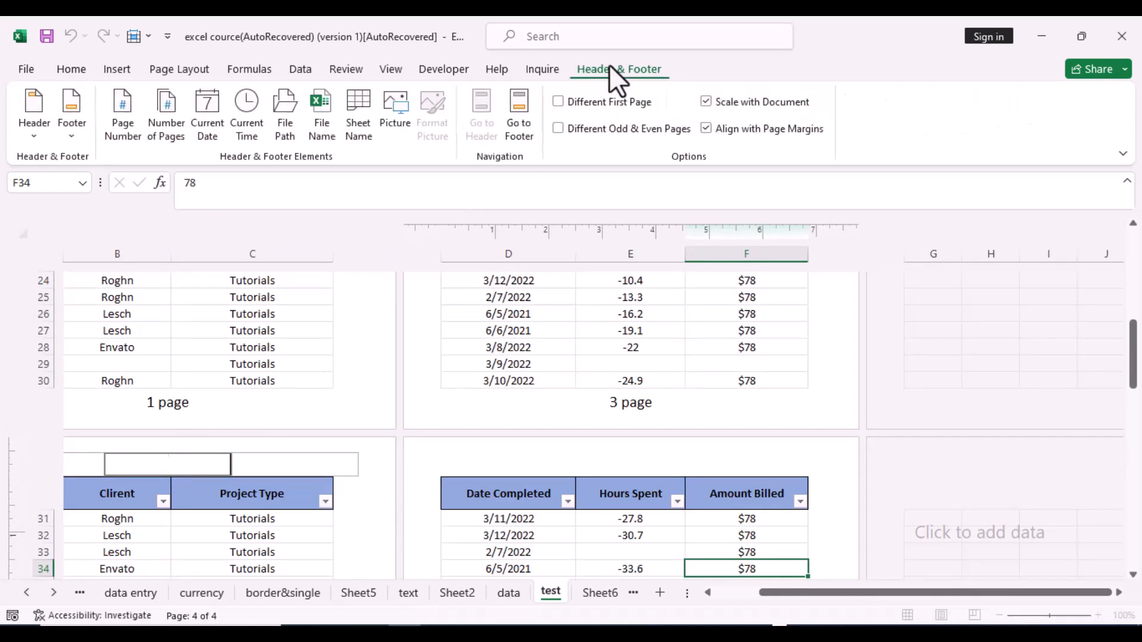
left_click(398, 122)
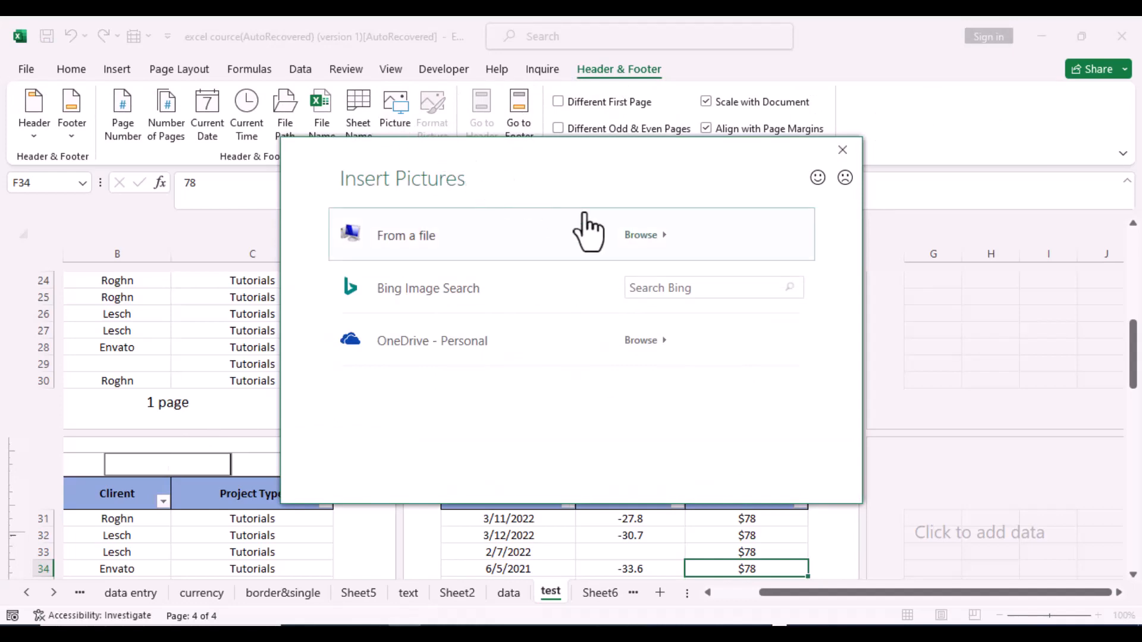
left_click(639, 237)
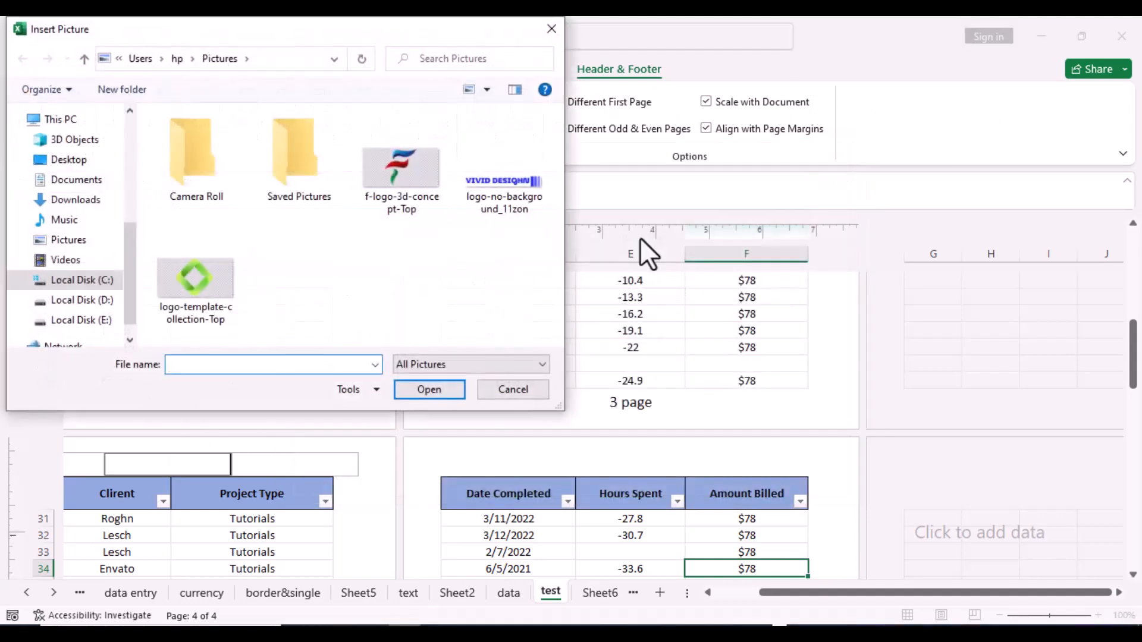
left_click(493, 200)
left_click(429, 387)
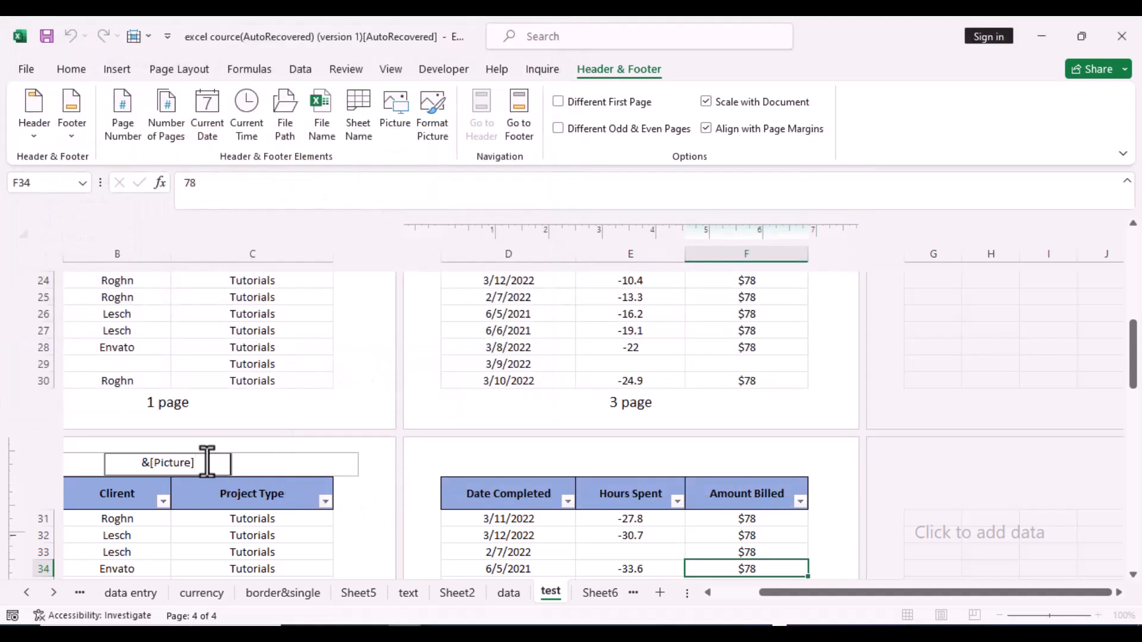
left_click(365, 523)
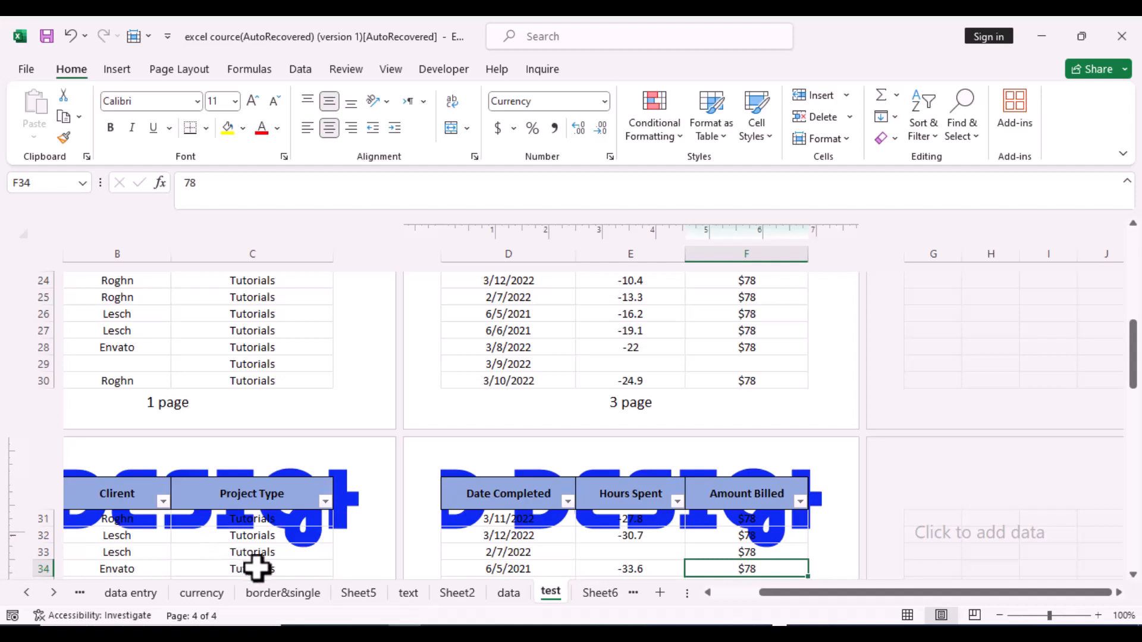
Set the center header picture's height to 1.46" with the aspect ratio locked.
mouse_move(1133, 352)
left_mouse_down()
mouse_move(1135, 376)
mouse_move(1133, 358)
left_mouse_up()
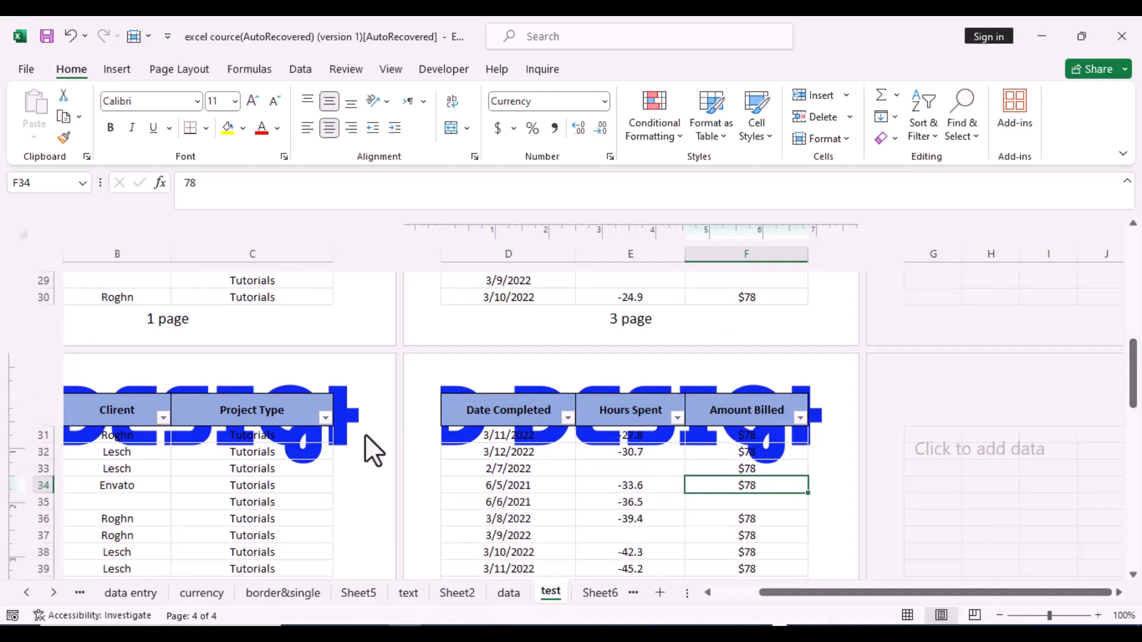
left_click(205, 376)
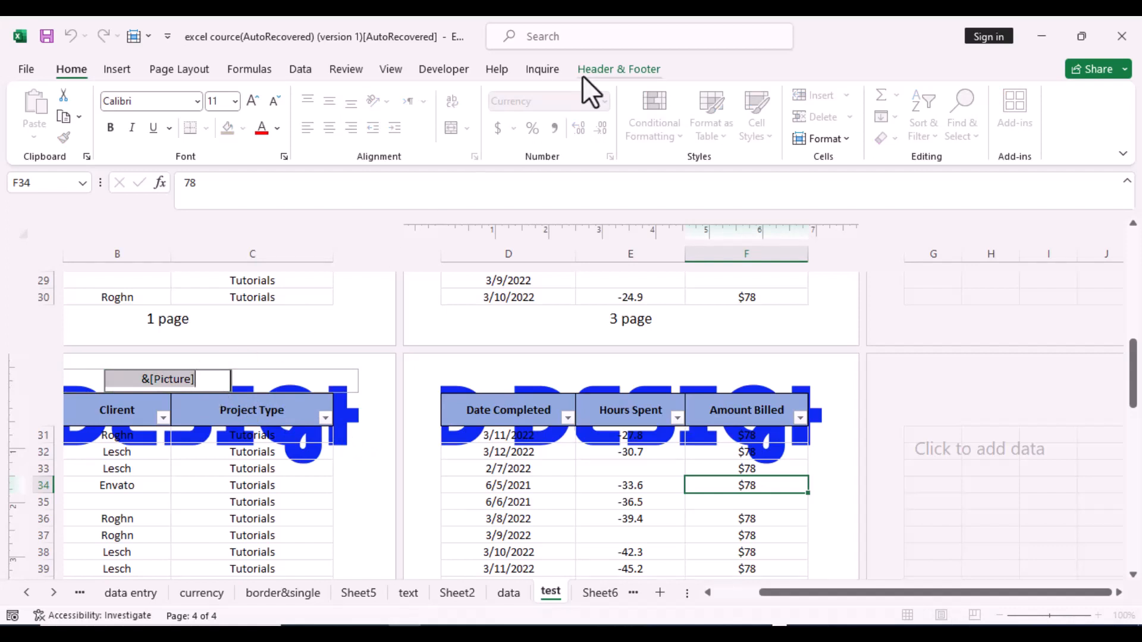
left_click(616, 69)
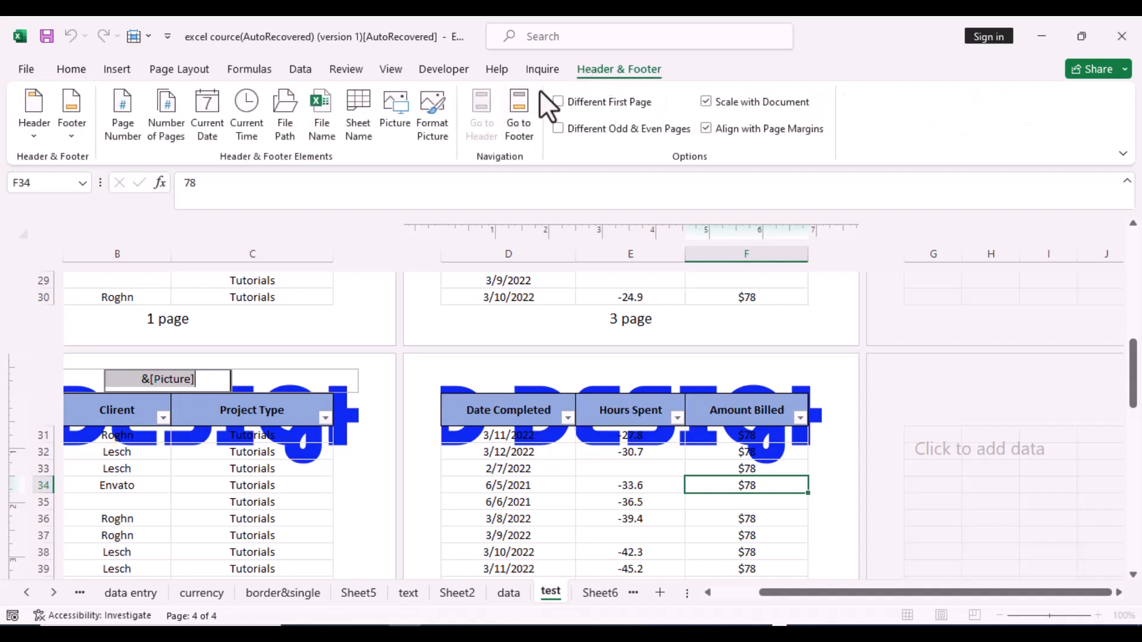
left_click(439, 120)
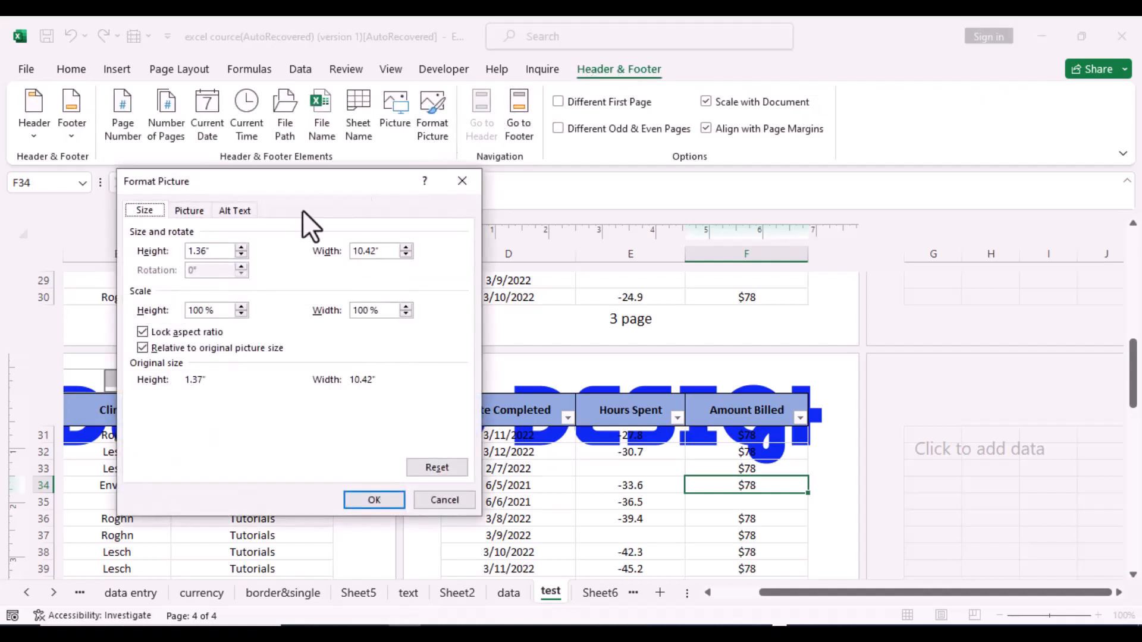
left_click(241, 248)
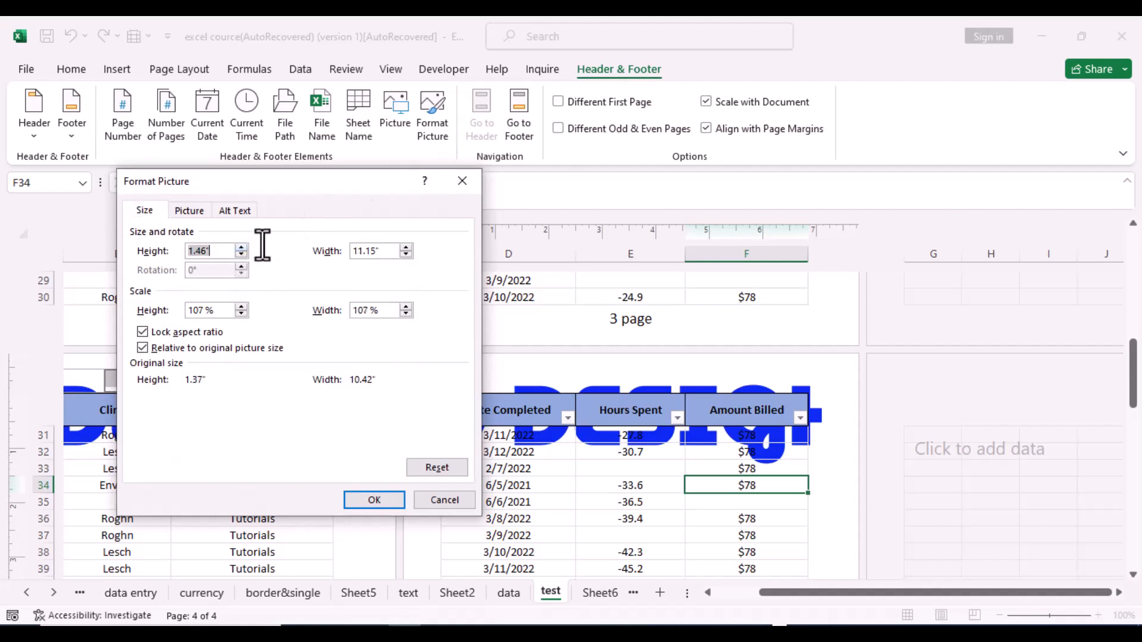
Fade the header picture by setting its brightness to 71% and its contrast to 4%.
left_click(189, 212)
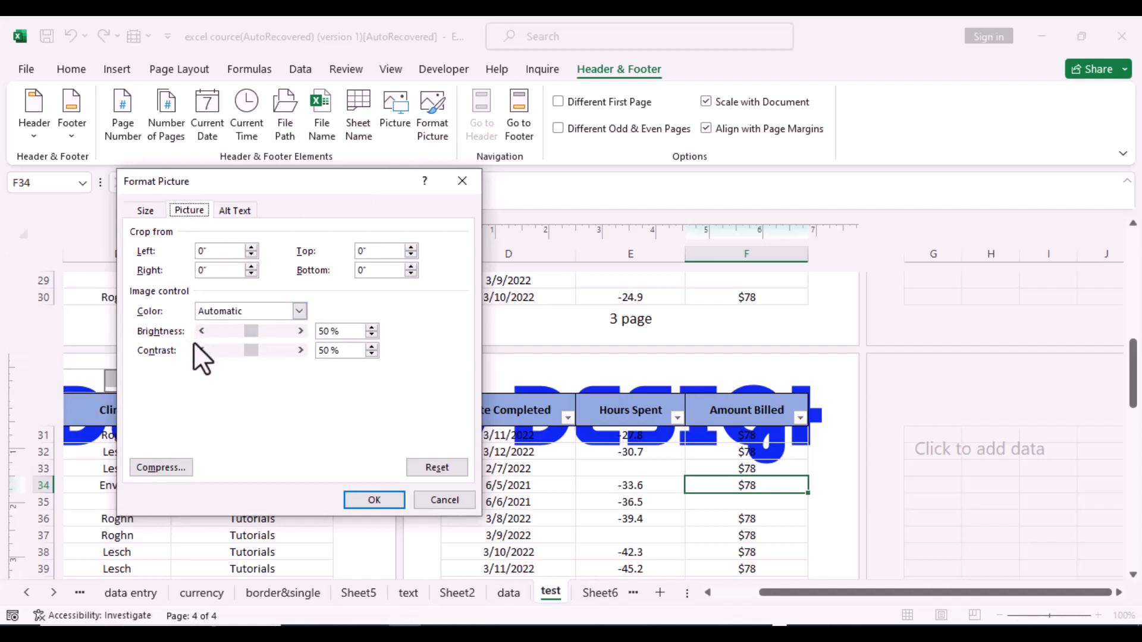
left_click_drag(254, 330, 270, 330)
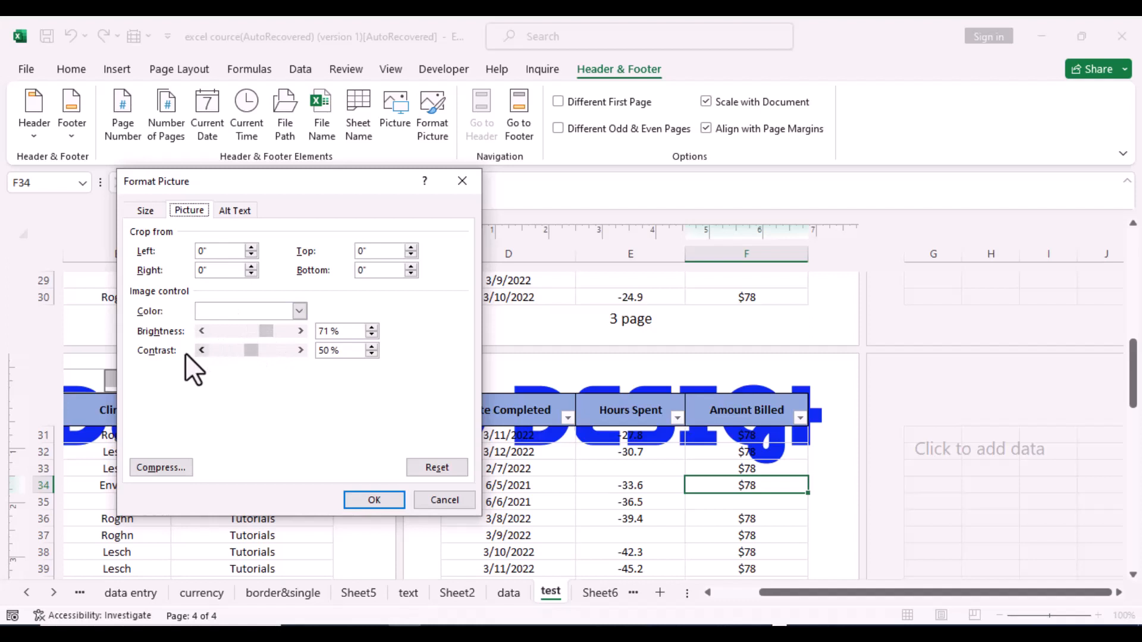
left_click_drag(245, 348, 219, 349)
key("Return")
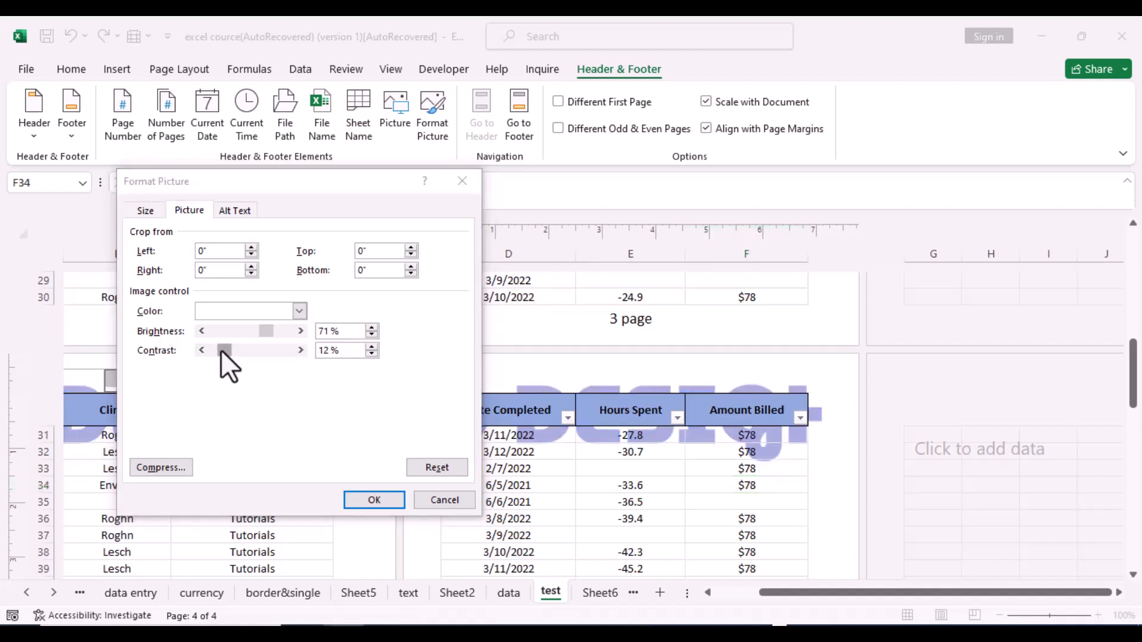
left_click_drag(224, 351, 218, 351)
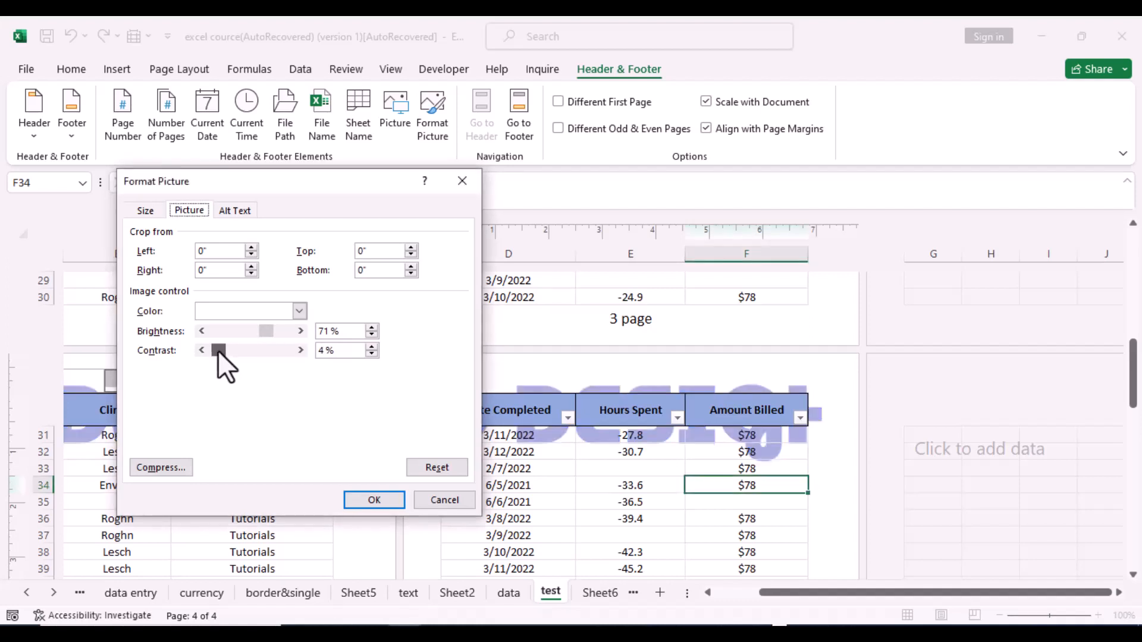
left_click(386, 502)
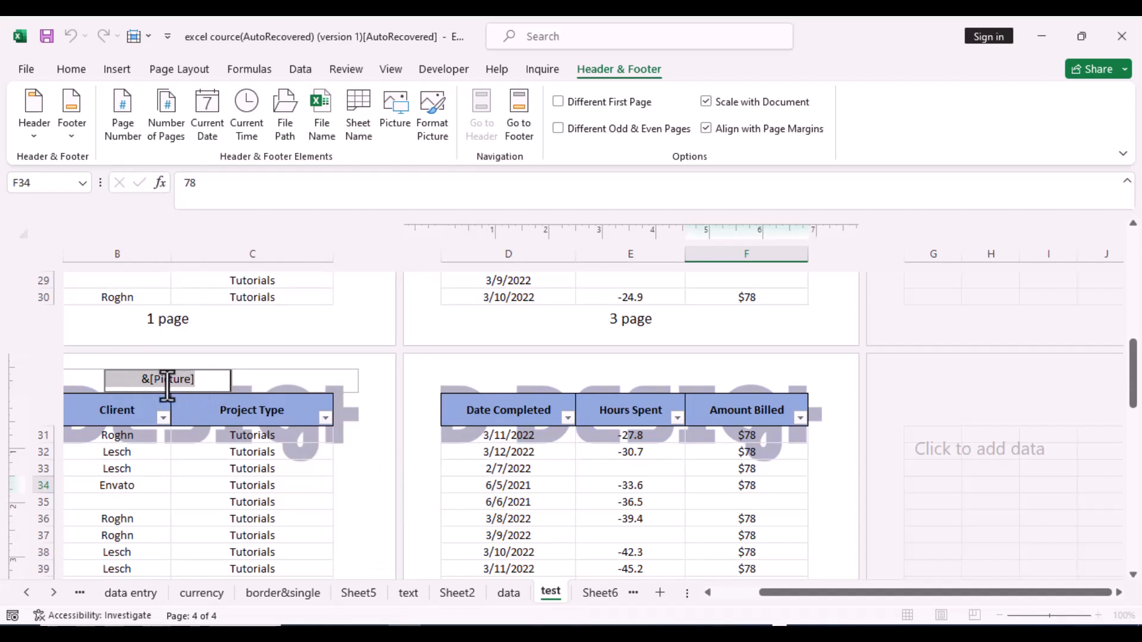
Move the header picture down over the data by inserting eight blank lines before it in the center header.
left_click(139, 387)
key("Return")
key("Return")
key("Return")
key("Return")
key("Return")
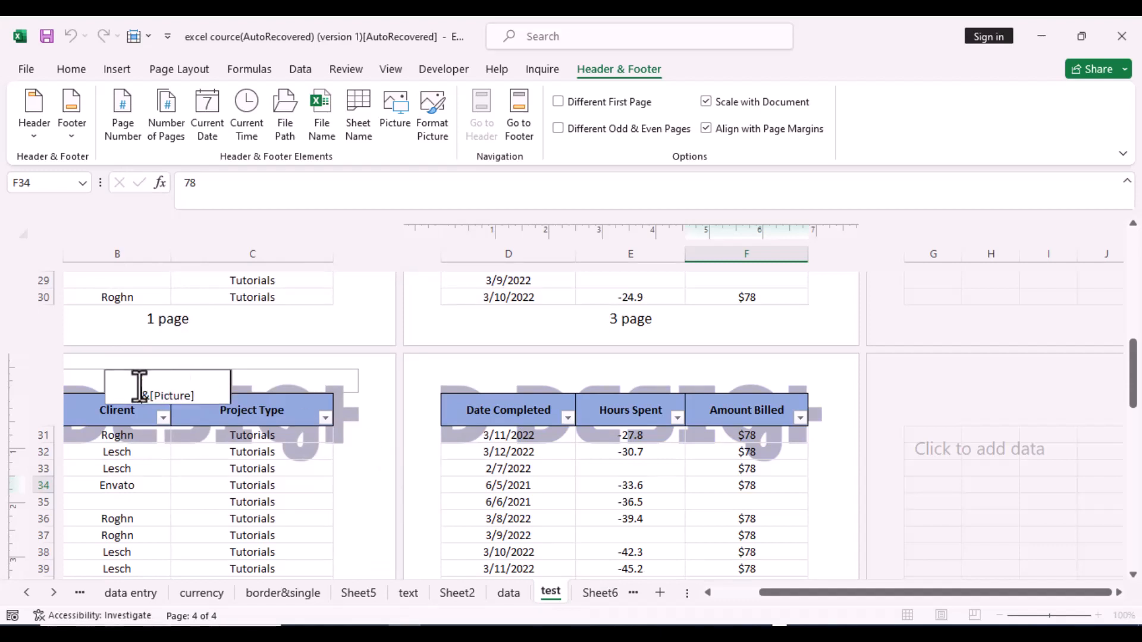
key("Return")
key("Return")
key("Return")
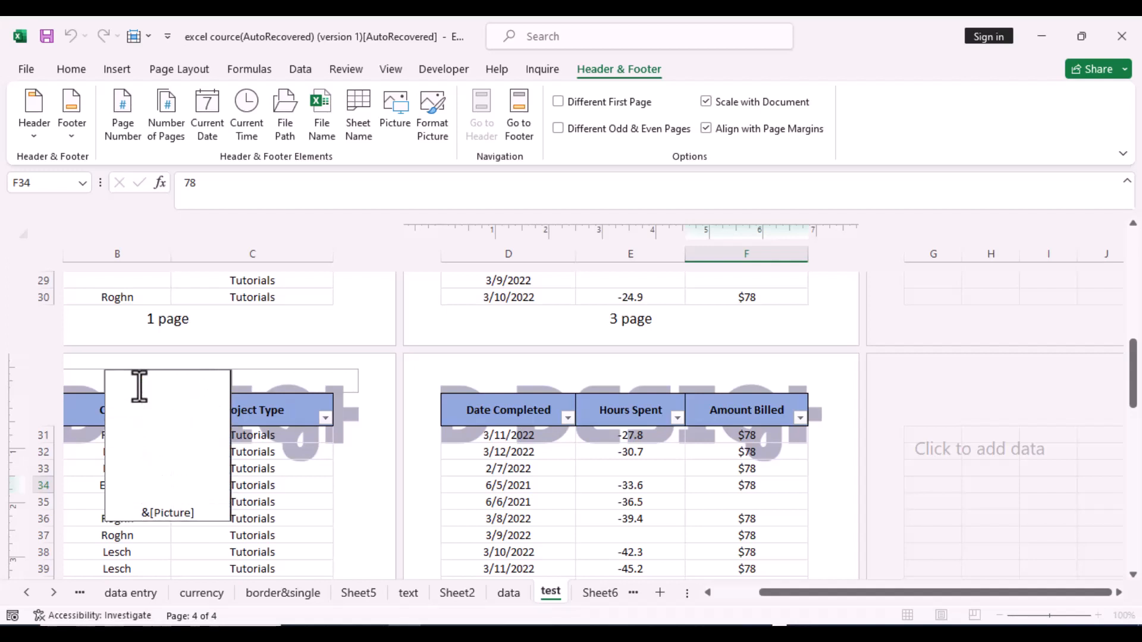
left_click(383, 506)
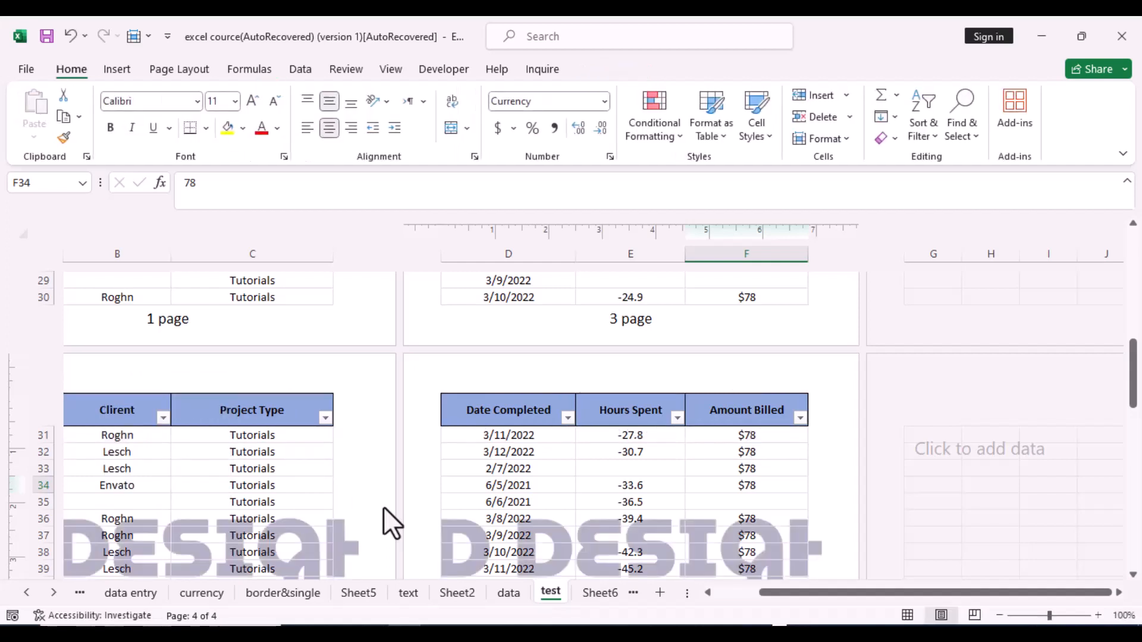
Check the logo watermark in the print preview, and return the test sheet to Normal view at the first rows.
key("ctrl+p")
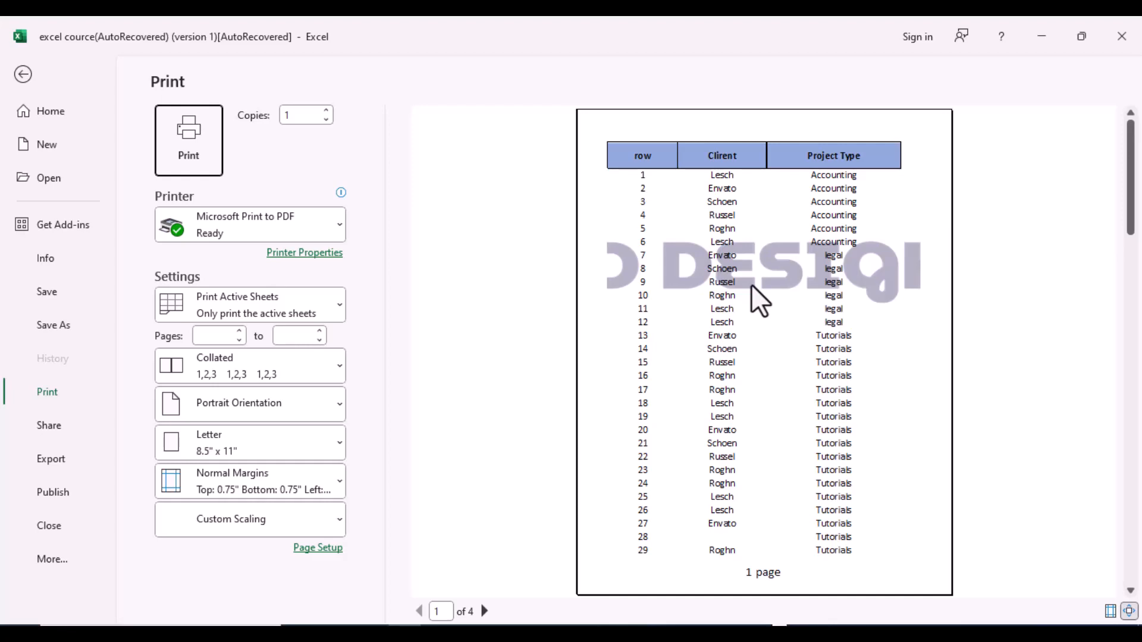
left_click(24, 75)
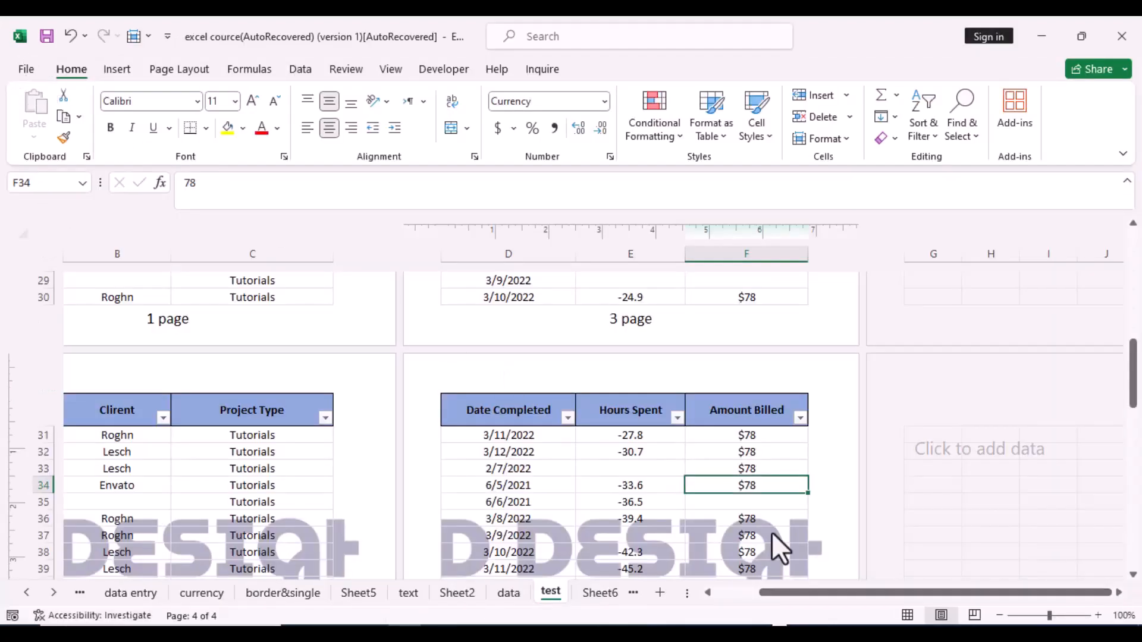
left_click(909, 616)
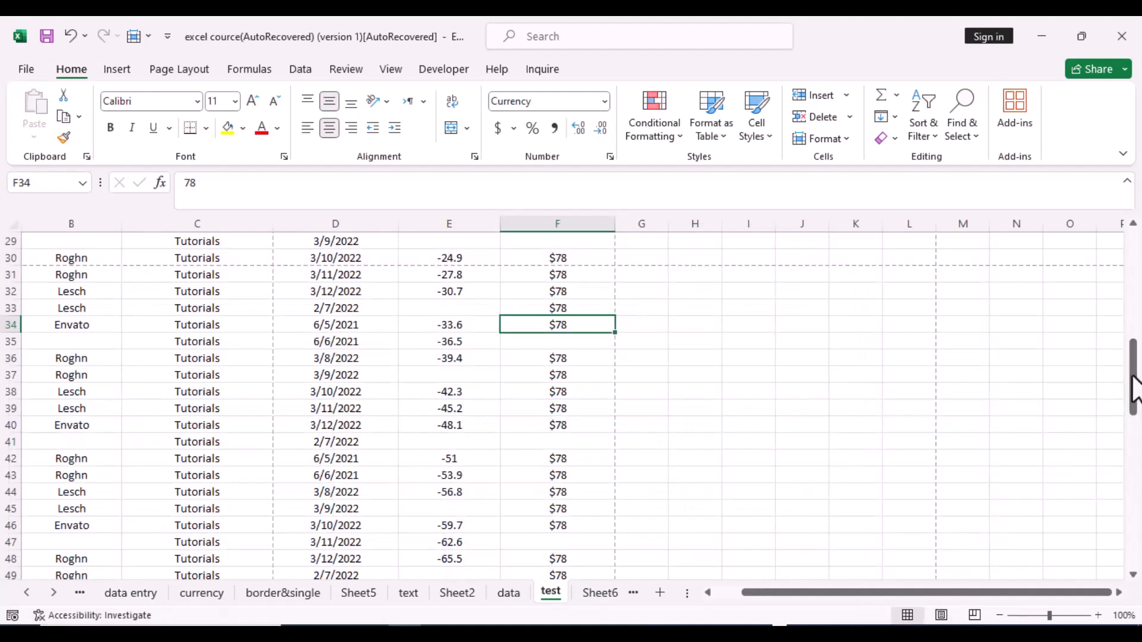
left_click_drag(1134, 382, 1137, 258)
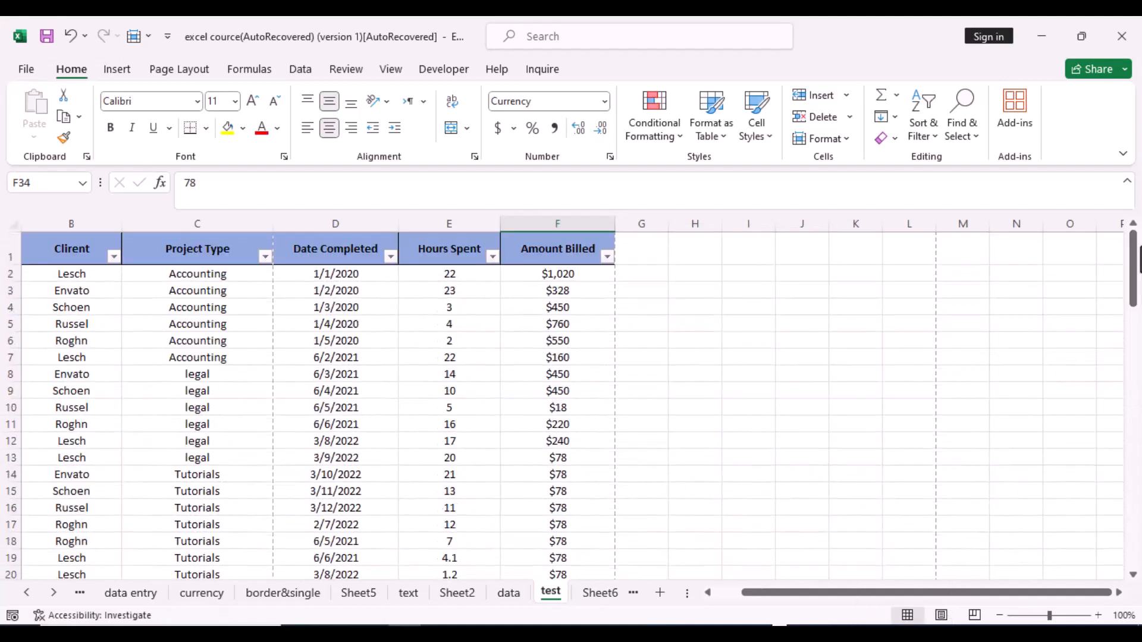